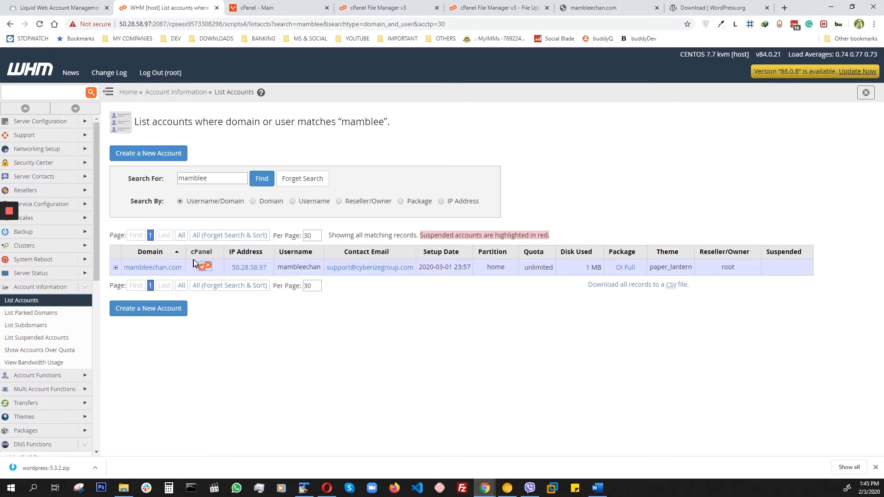
Review the cPanel home page, the public_html files, the reloaded mambleechan.com site and the WordPress download page.
left_click(277, 8)
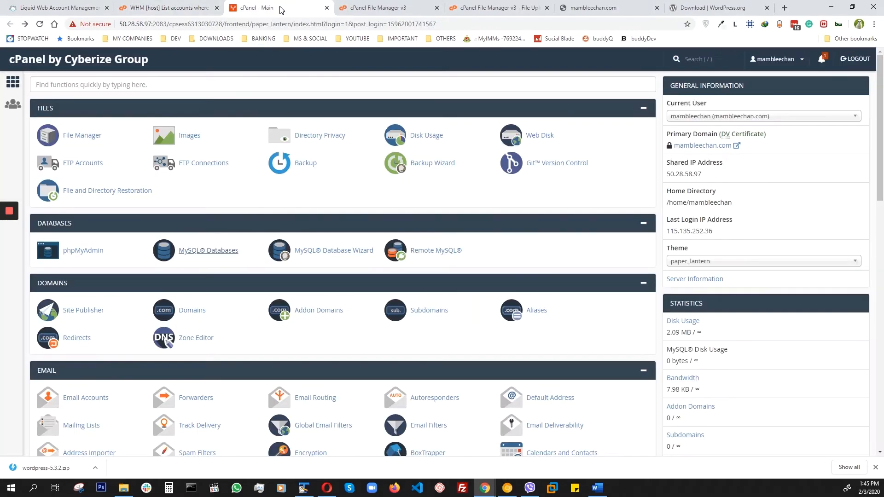
left_click(380, 13)
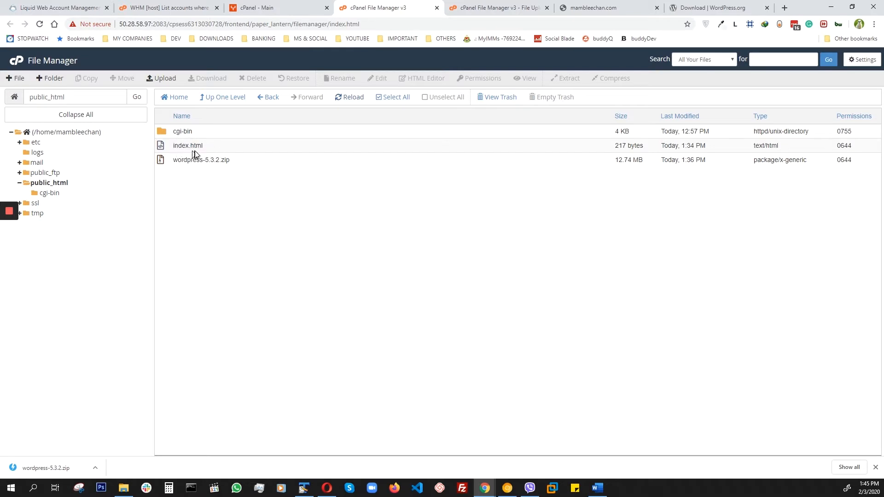
left_click(590, 9)
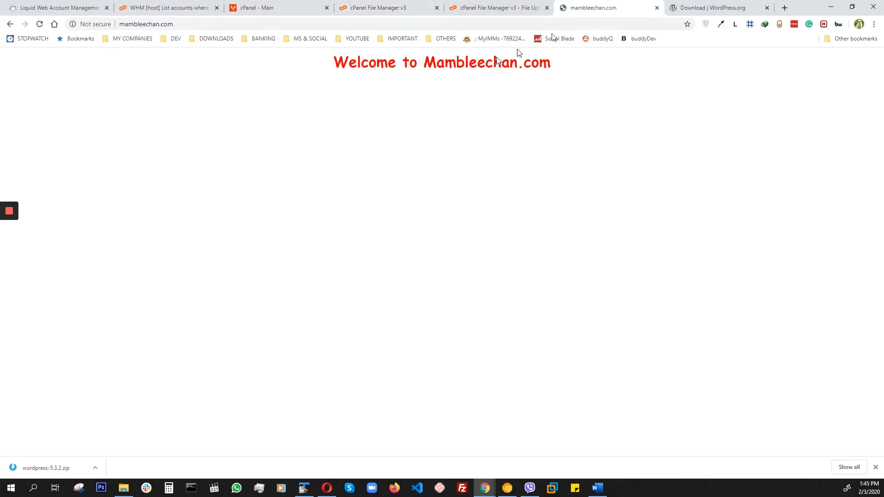
left_click(40, 24)
left_click(39, 24)
left_click(695, 9)
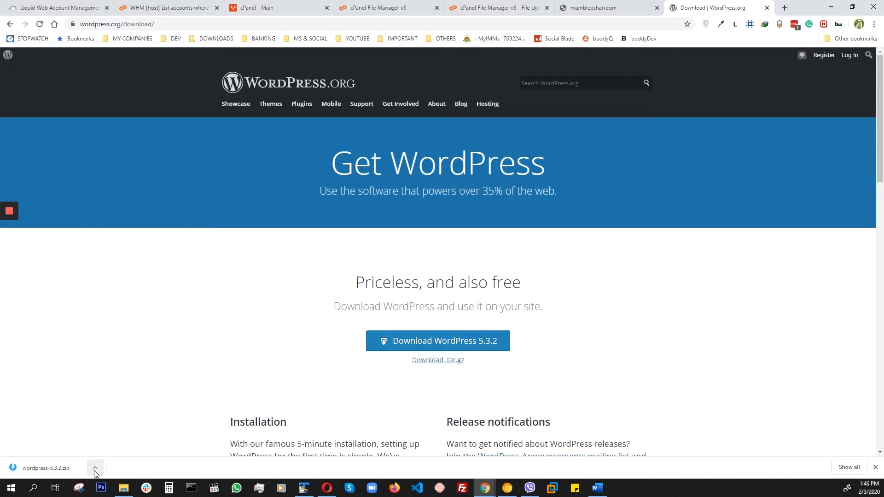
Check wordpress-5.3.2.zip in the public_html folder and on the File Upload page.
left_click(379, 9)
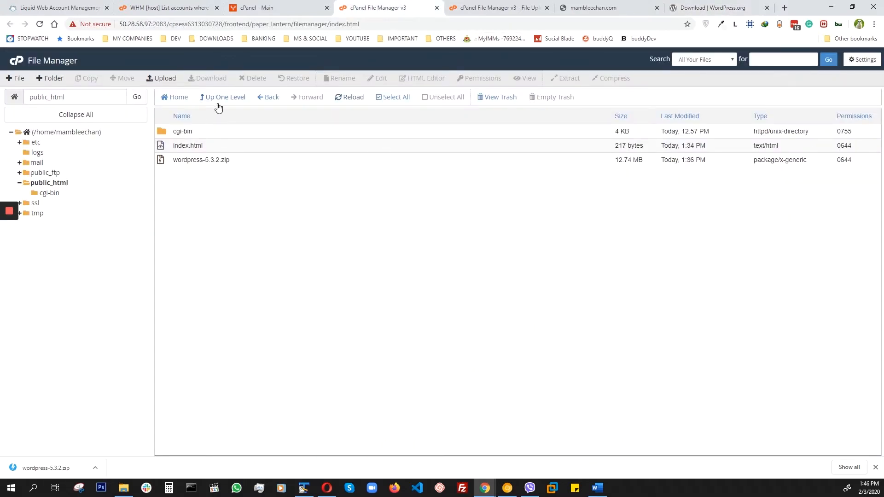
left_click(162, 79)
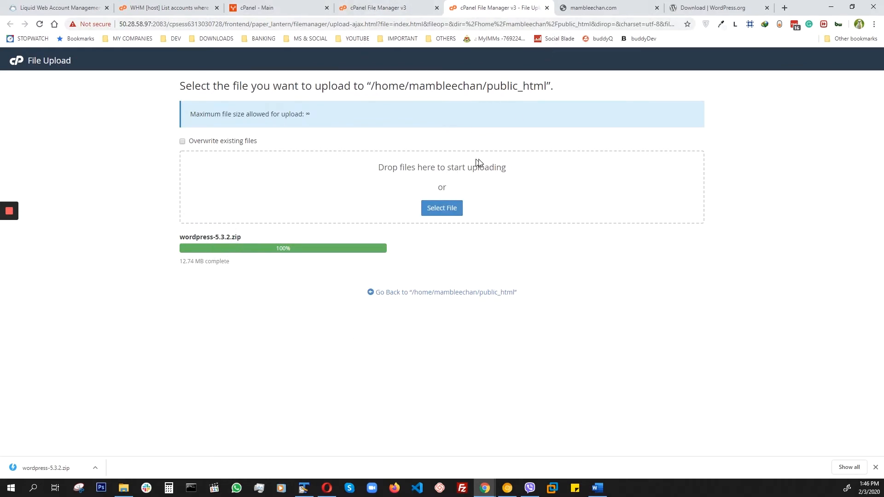
left_click(397, 8)
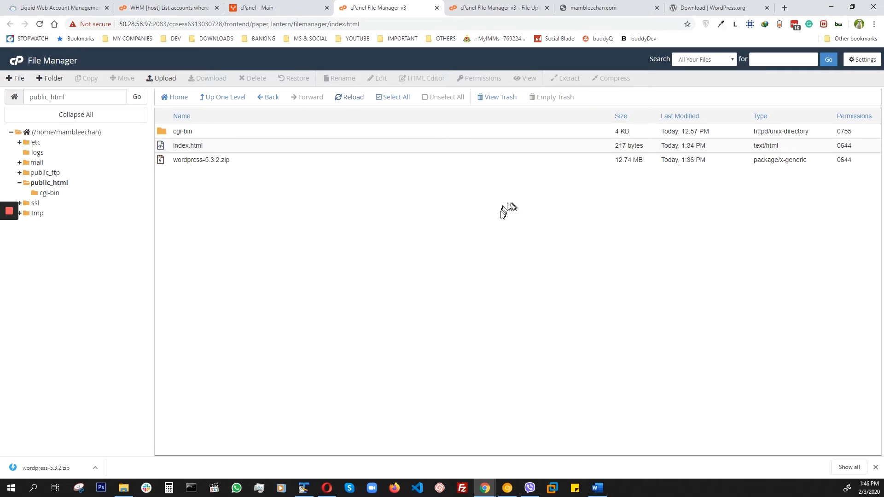
left_click(515, 13)
Open cPanel's MySQL Databases page in a new browser tab.
left_click(265, 15)
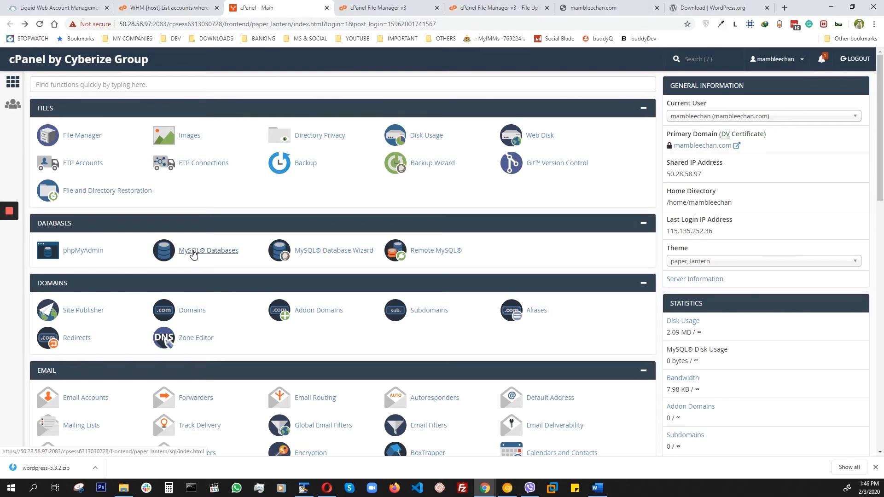
right_click(193, 255)
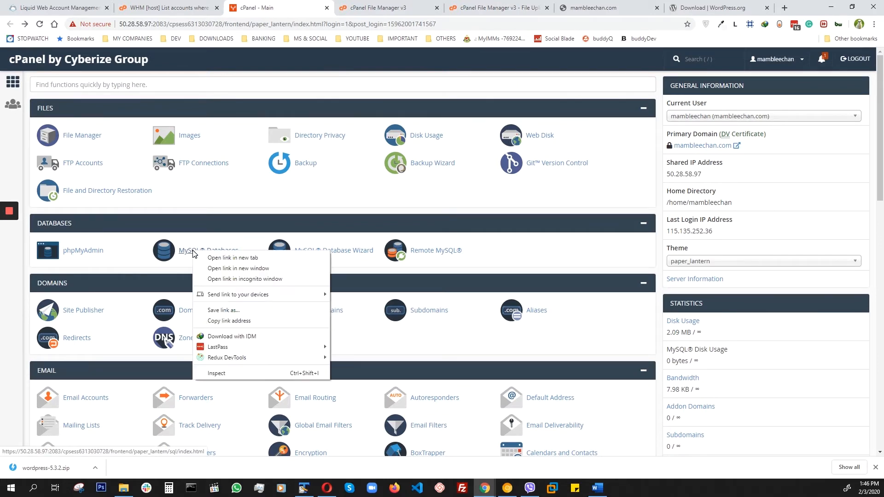
left_click(218, 259)
left_click(341, 10)
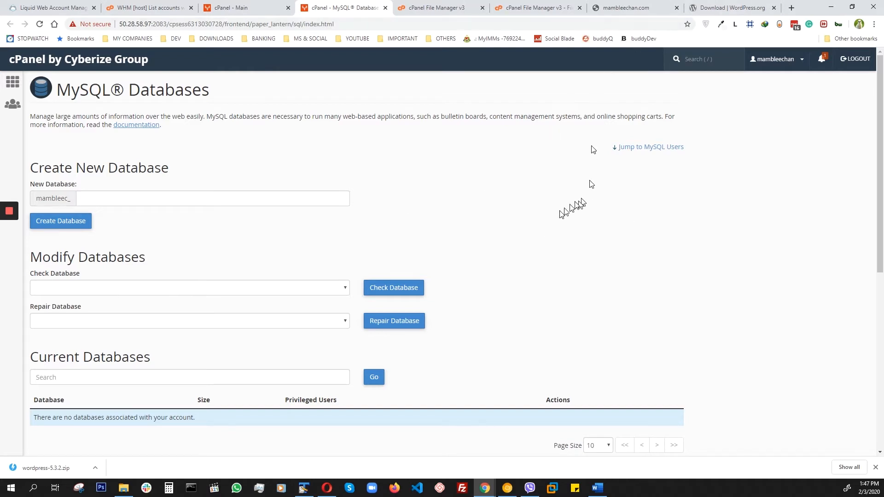
Create a new MySQL database named main_db and return to the MySQL Databases page.
left_click(142, 198)
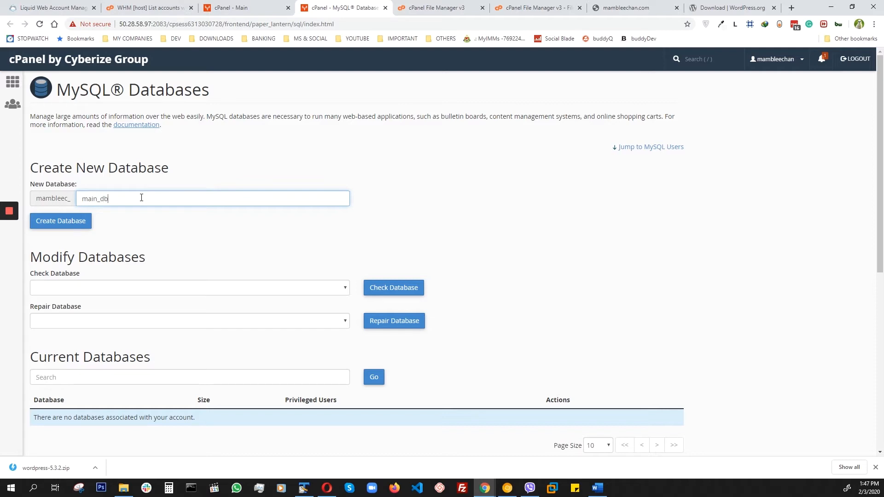
left_click(57, 223)
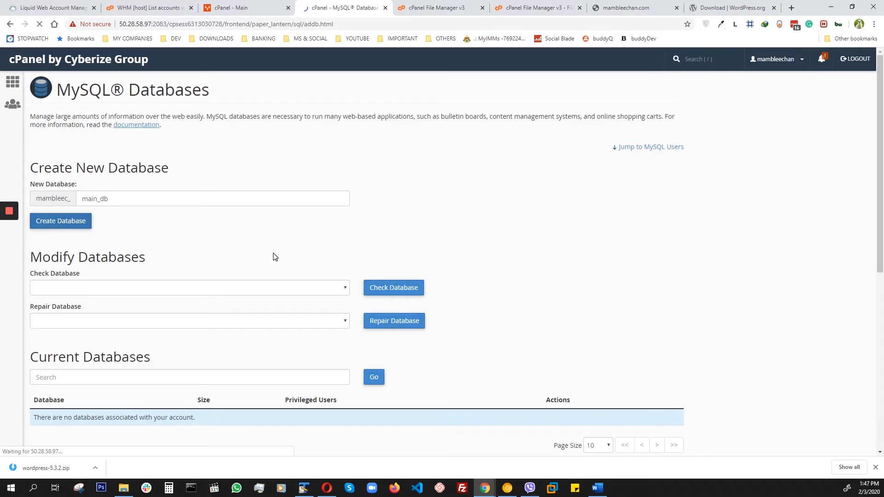
left_click(364, 153)
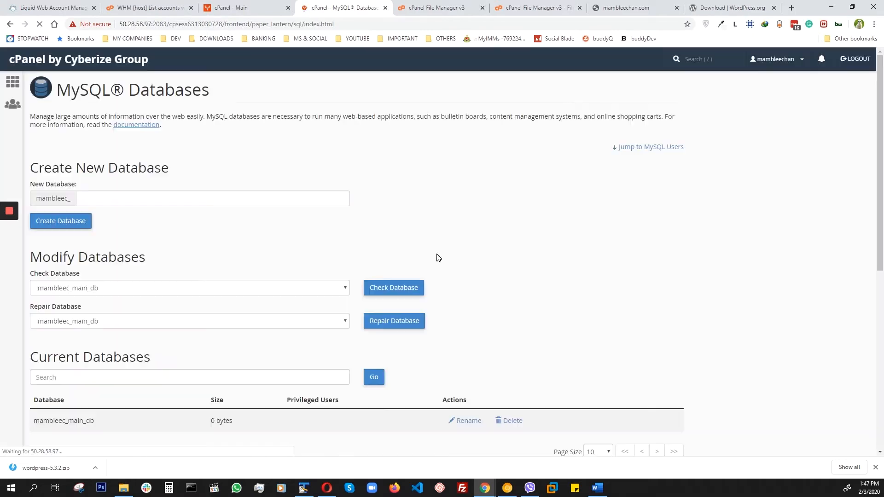
Switch to the TextPad note, copy the password stored there and move the note out of the way.
scroll(375, 254, "down", 5)
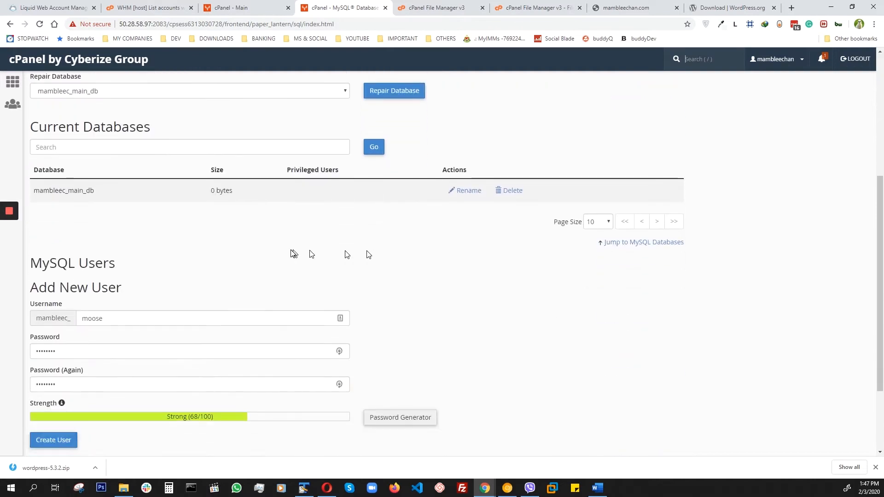
scroll(292, 253, "up", 2)
scroll(291, 253, "down", 1)
scroll(291, 253, "down", 3)
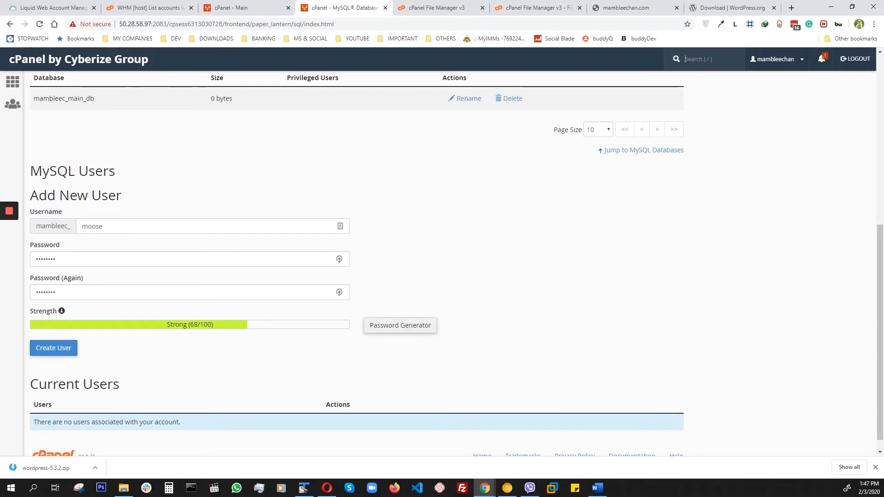
left_click(304, 488)
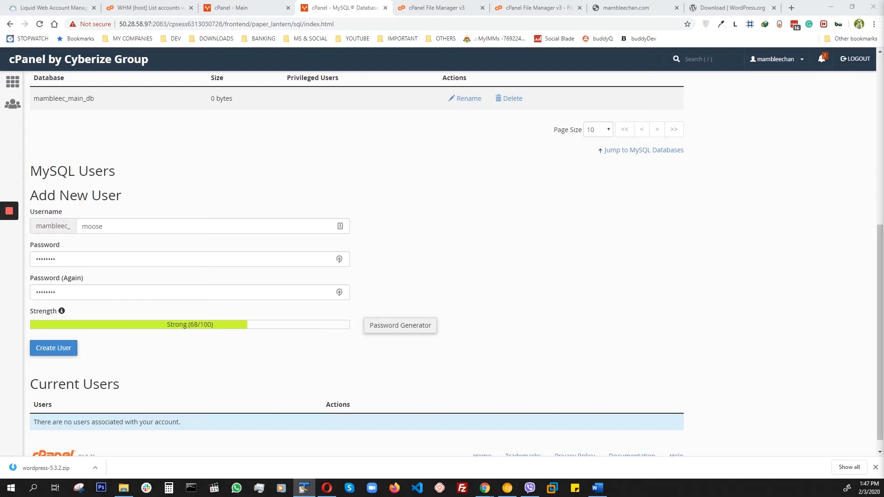
left_click_drag(883, 28, 592, 74)
right_click(495, 133)
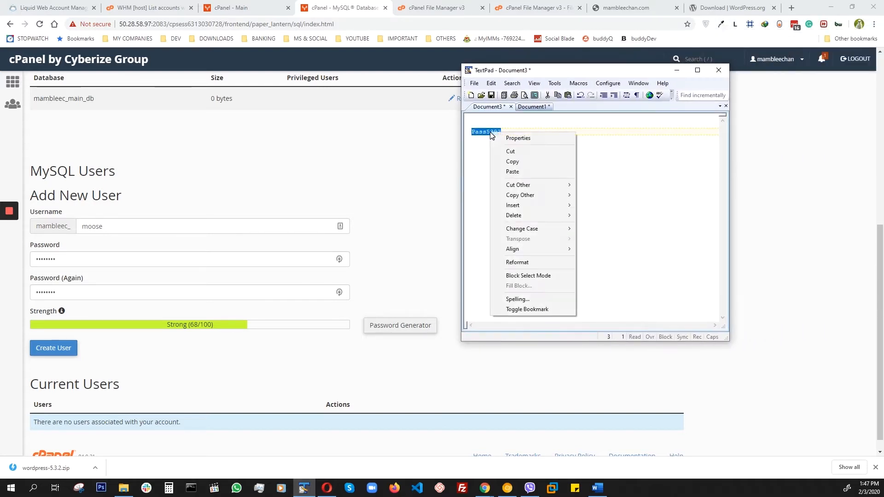
left_click(514, 162)
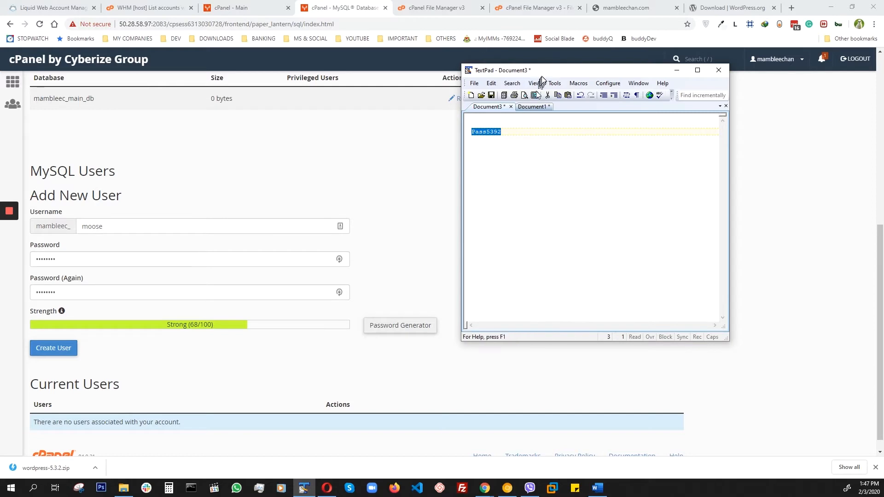
left_click_drag(543, 72, 879, 79)
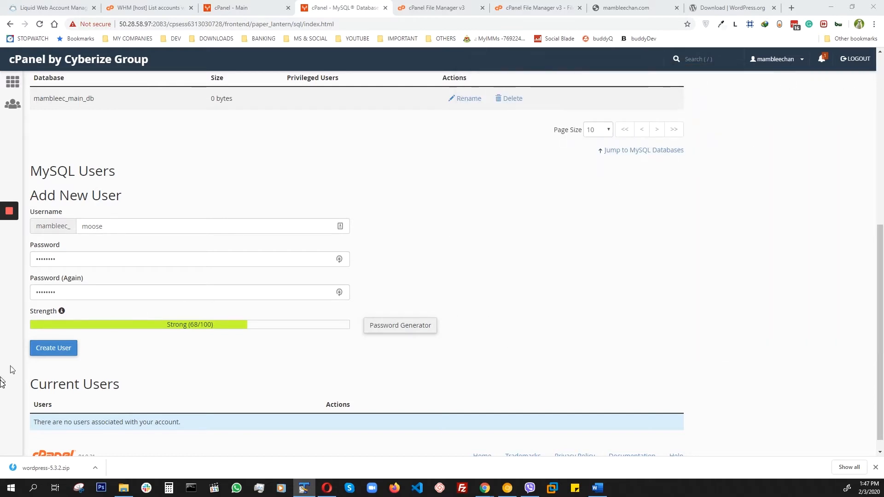
Try to replace the new MySQL user's password and its confirmation with the password copied from TextPad.
left_click_drag(57, 259, 23, 260)
right_click(44, 260)
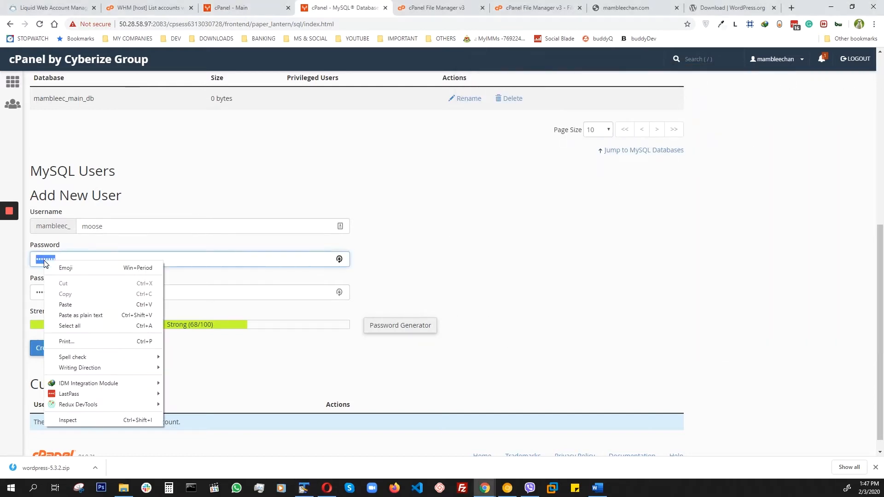
left_click(65, 304)
left_click_drag(55, 292, 19, 289)
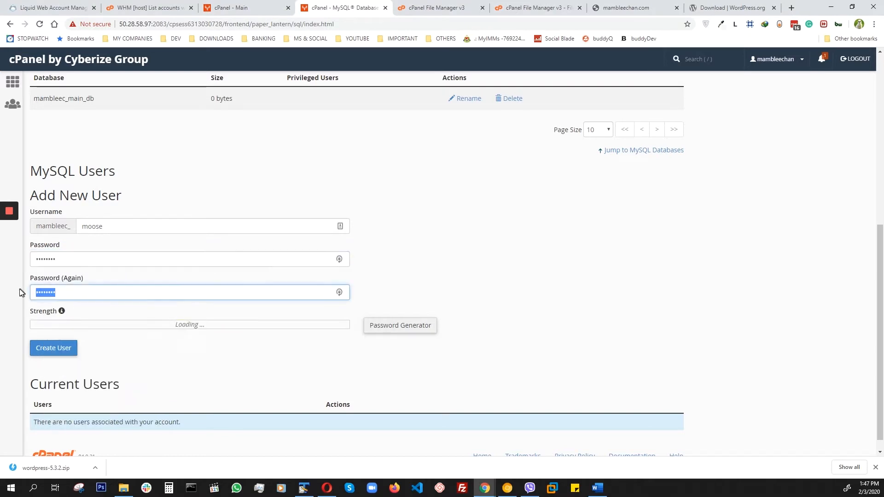
right_click(39, 291)
left_click(62, 332)
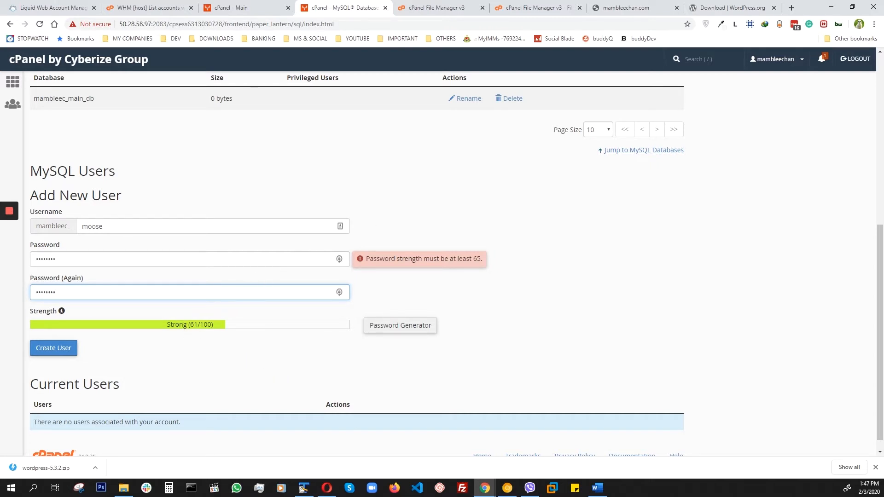
Paste a different password from the TextPad note into both password fields and create the MySQL user moose.
left_click(303, 488)
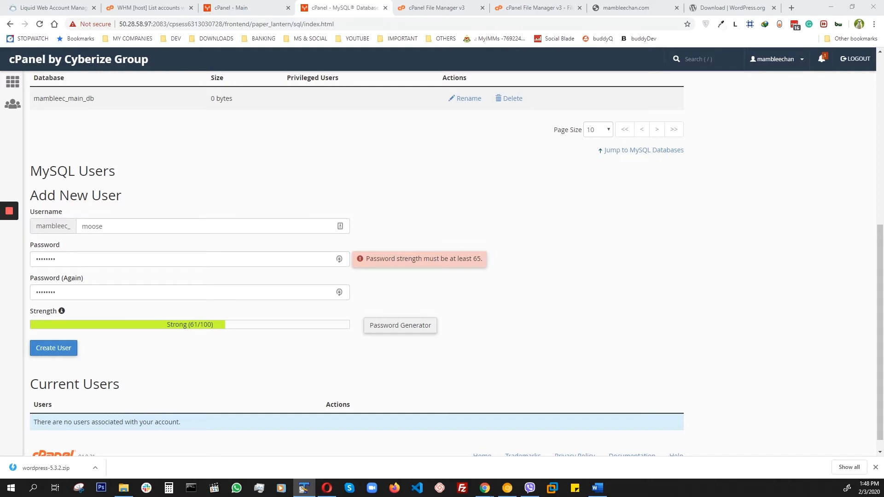
left_click_drag(65, 262, 18, 264)
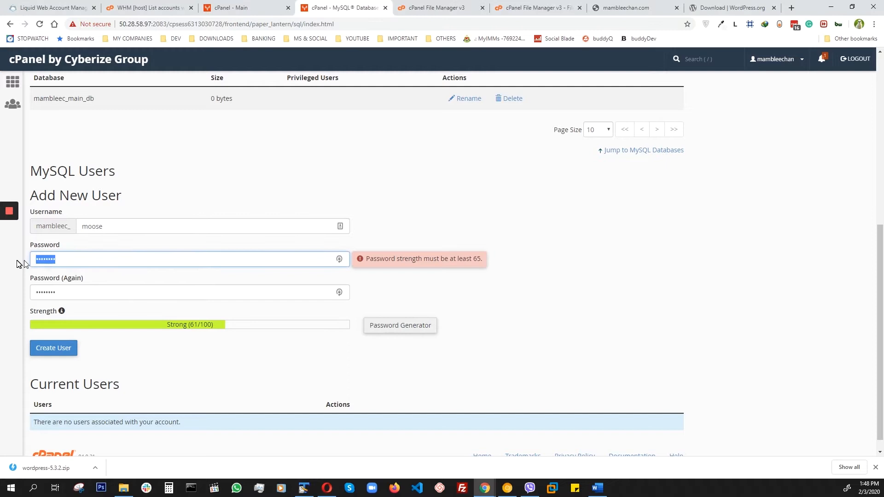
right_click(54, 259)
left_click(79, 301)
left_click_drag(69, 287, 36, 292)
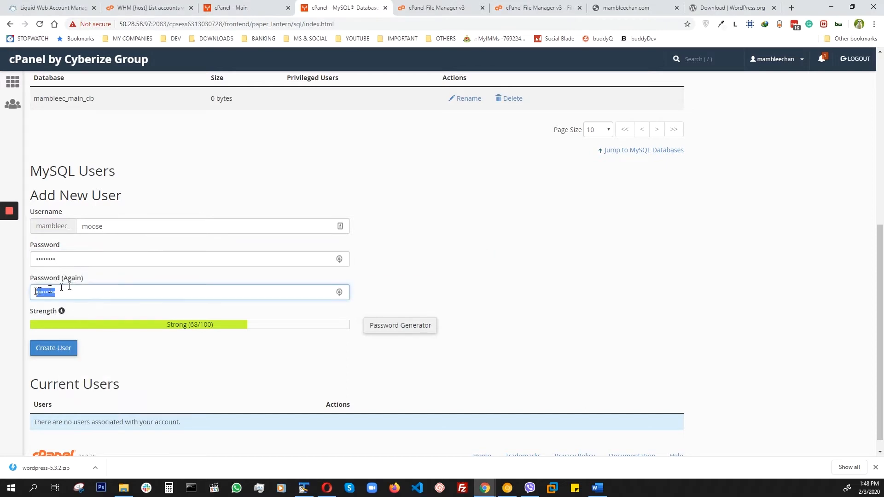
right_click(46, 294)
left_click(73, 336)
left_click(52, 349)
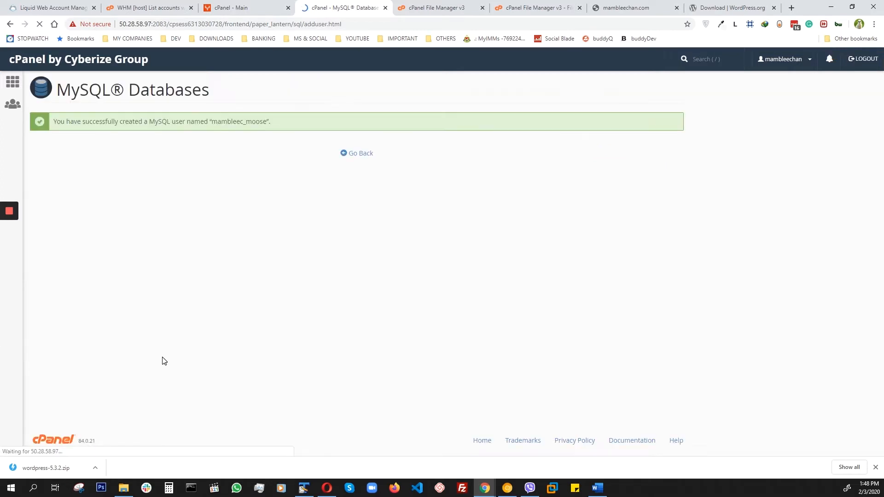
left_click(361, 153)
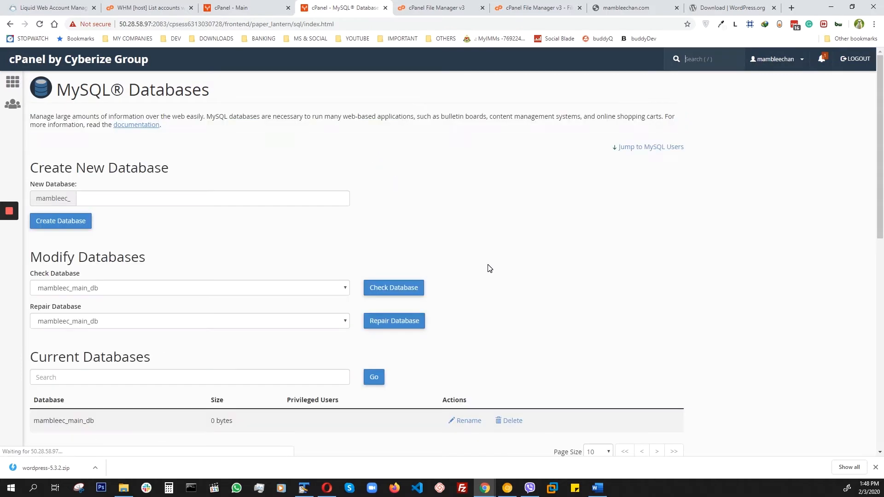
Add the user mambleec_moose to the database mambleec_main_db.
scroll(188, 193, "down", 10)
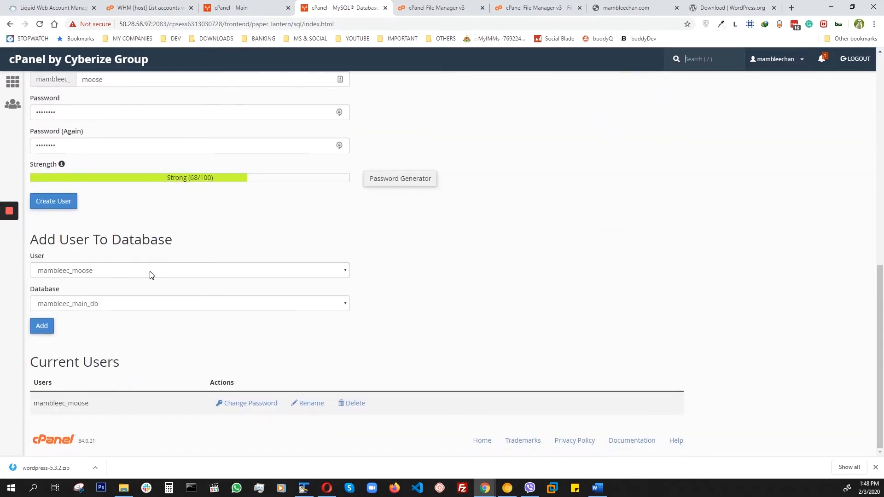
left_click(124, 272)
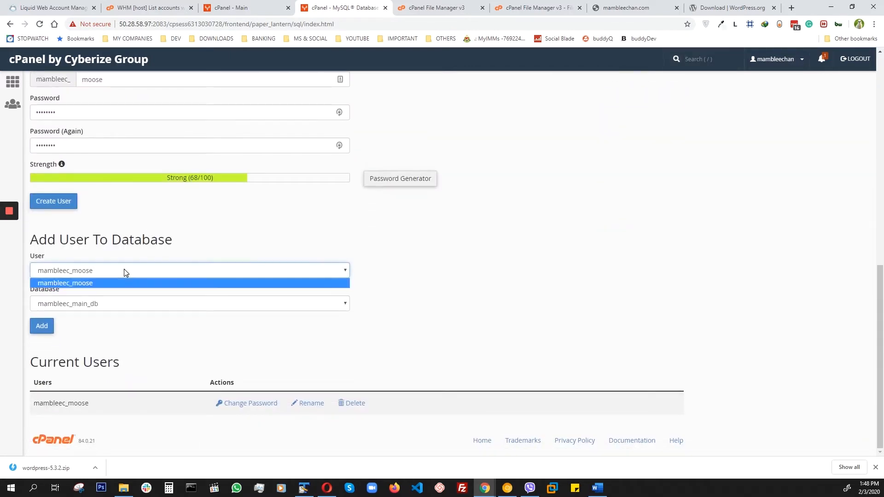
left_click(235, 233)
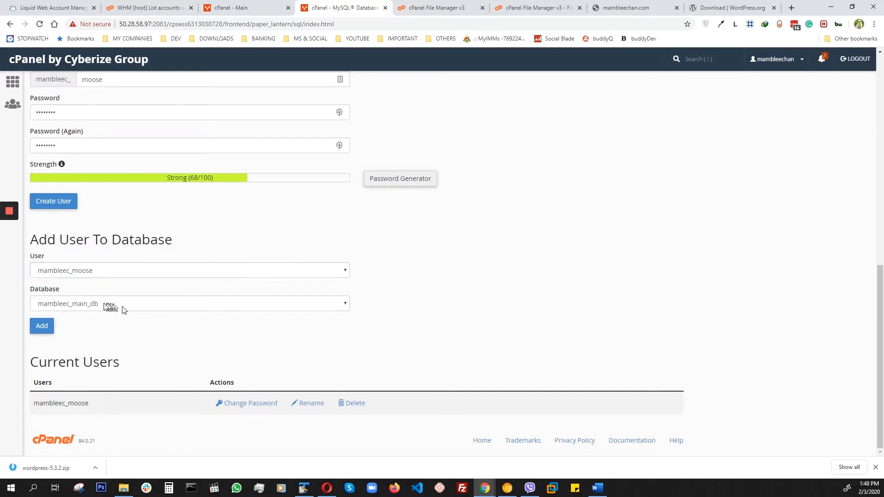
left_click(97, 306)
left_click(115, 316)
left_click(40, 328)
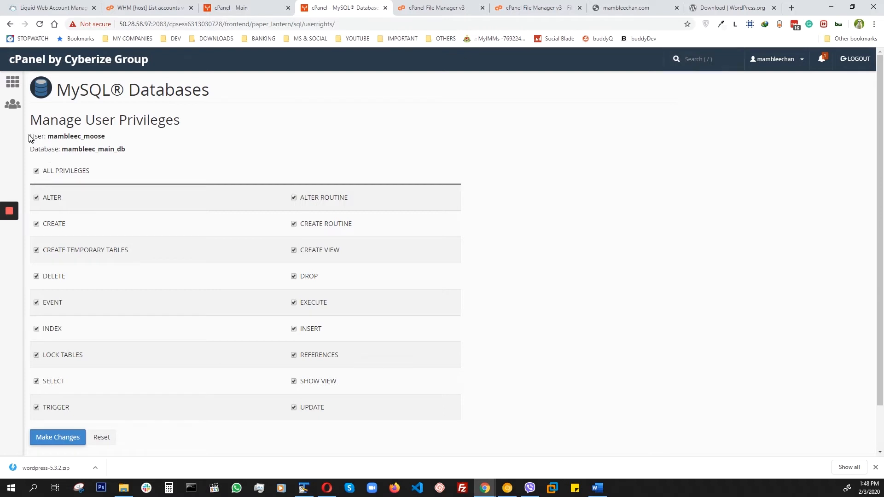
Copy the database user and database names into the TextPad note, and save all privileges for mambleec_moose on mambleec_main_db.
left_click_drag(31, 135, 137, 148)
right_click(71, 138)
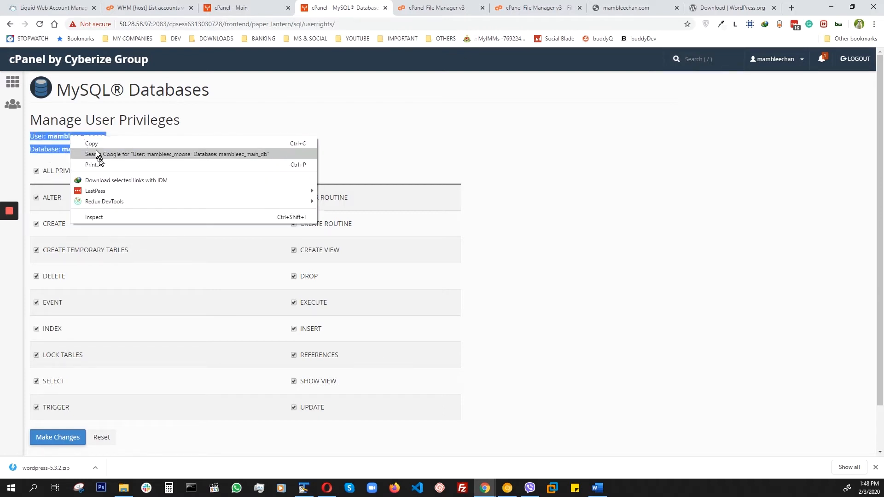
left_click(93, 143)
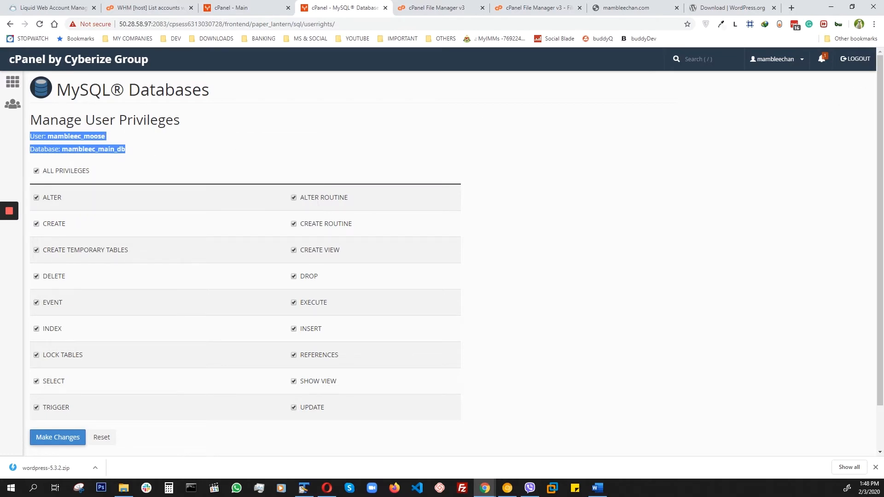
left_click_drag(883, 84, 416, 98)
left_click(348, 148)
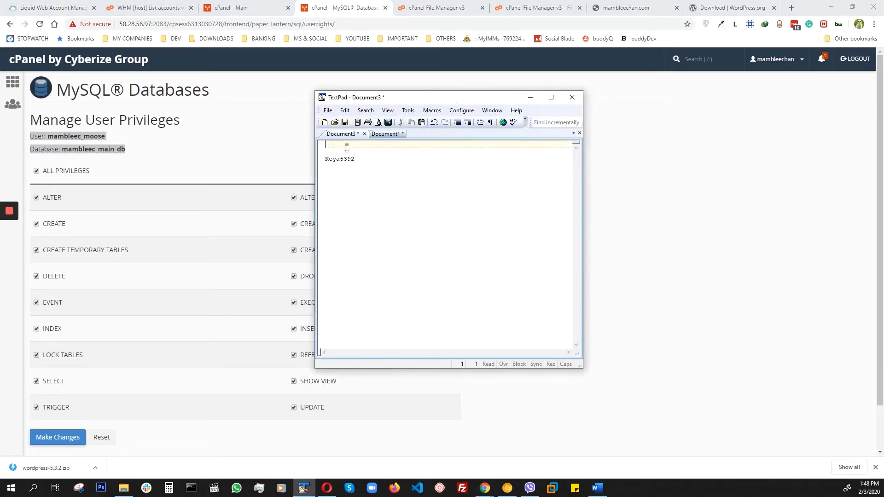
key("ctrl+v")
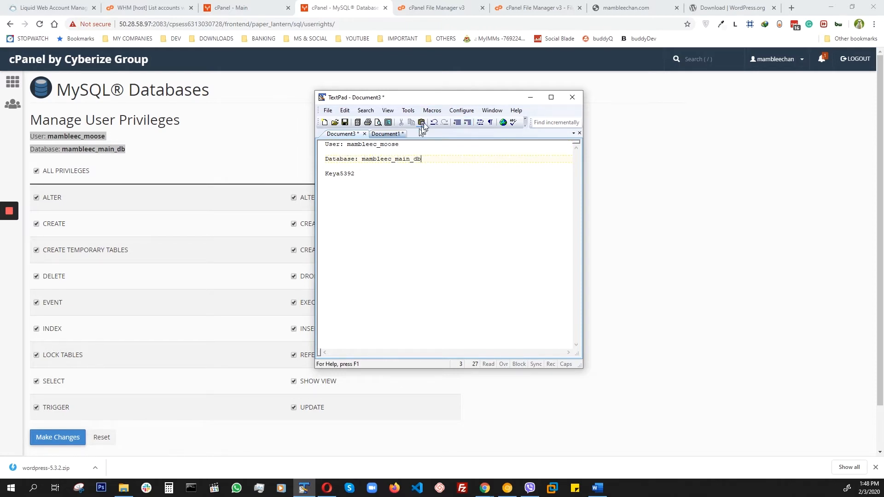
left_click_drag(427, 102, 883, 80)
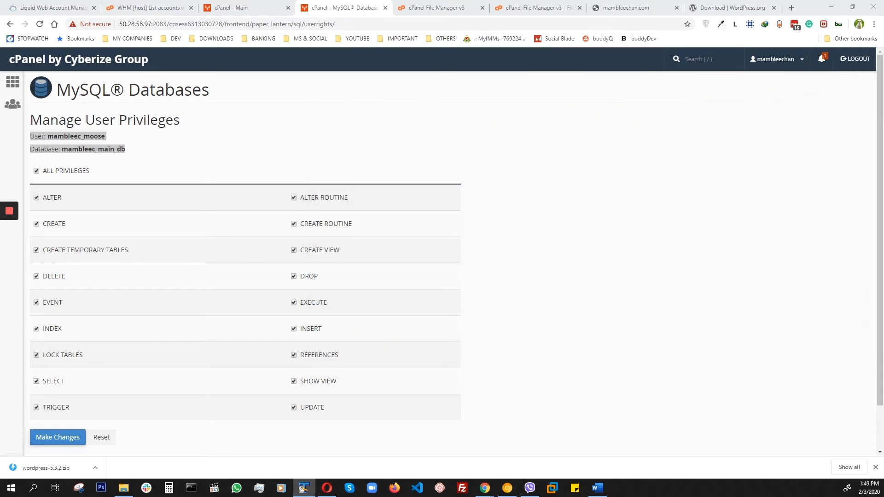
left_click(50, 441)
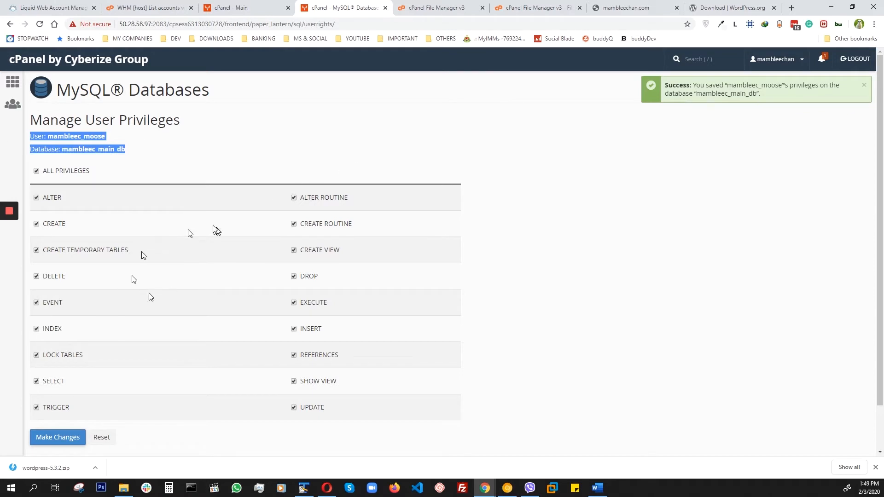
Extract wordpress-5.3.2.zip into /public_html in the cPanel File Manager.
left_click(449, 13)
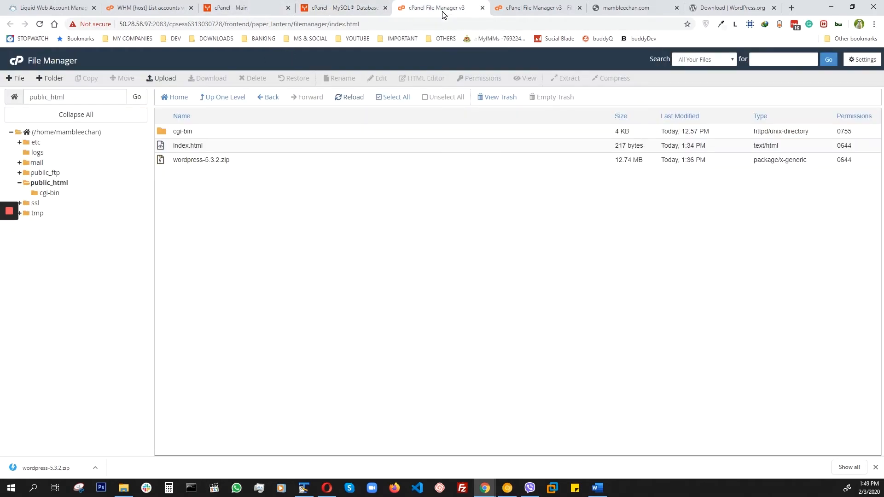
left_click(190, 161)
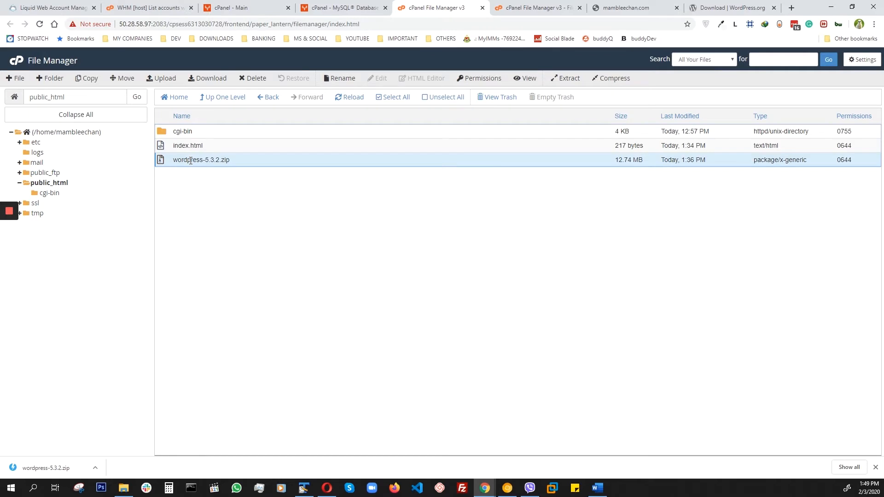
left_click(566, 79)
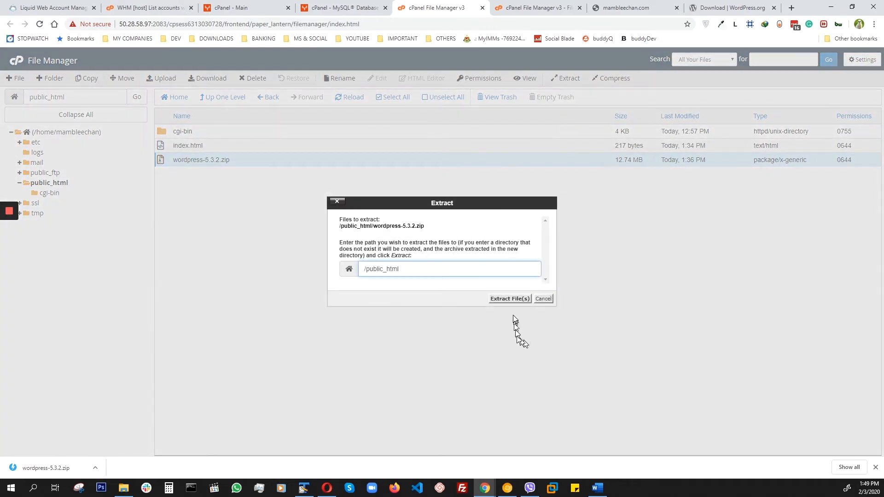
left_click(511, 302)
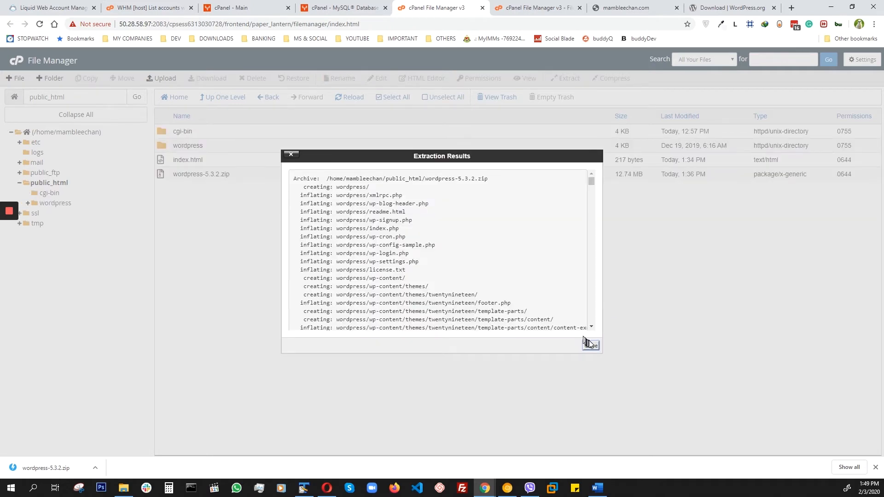
left_click(591, 346)
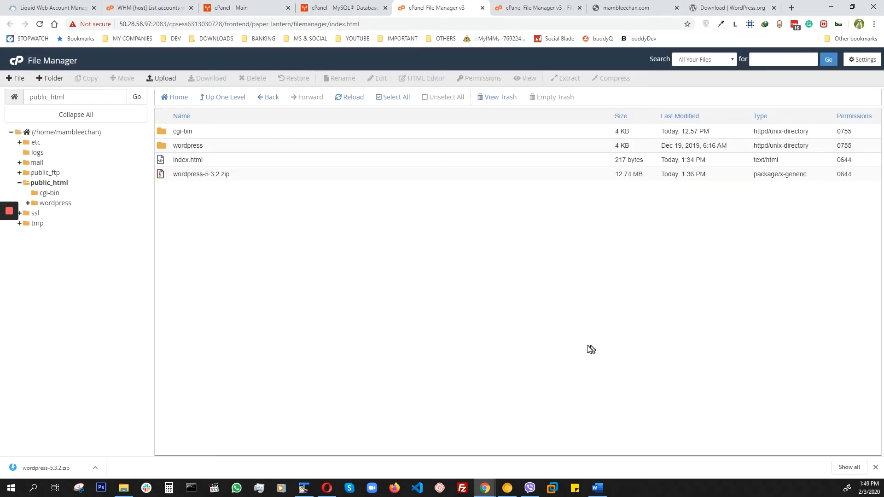
Move all files and folders from public_html/wordpress into /public_html/.
double_click(160, 148)
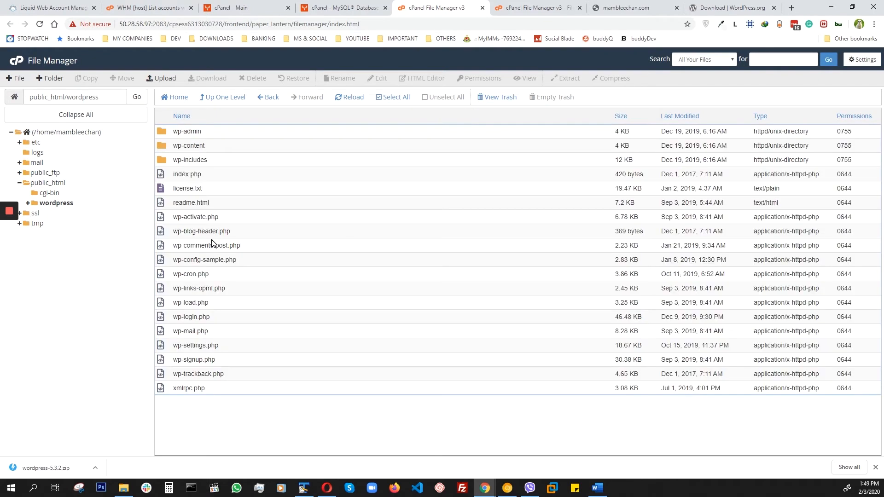
left_click(162, 131)
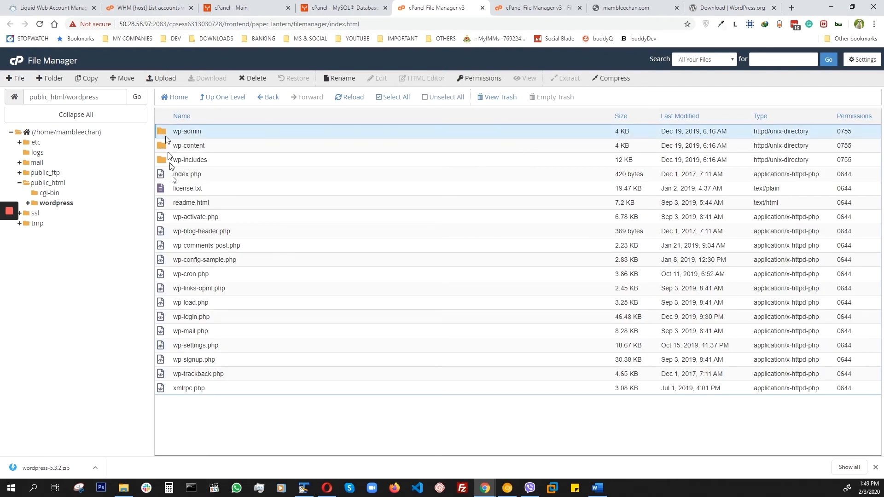
left_click(206, 392, "shift")
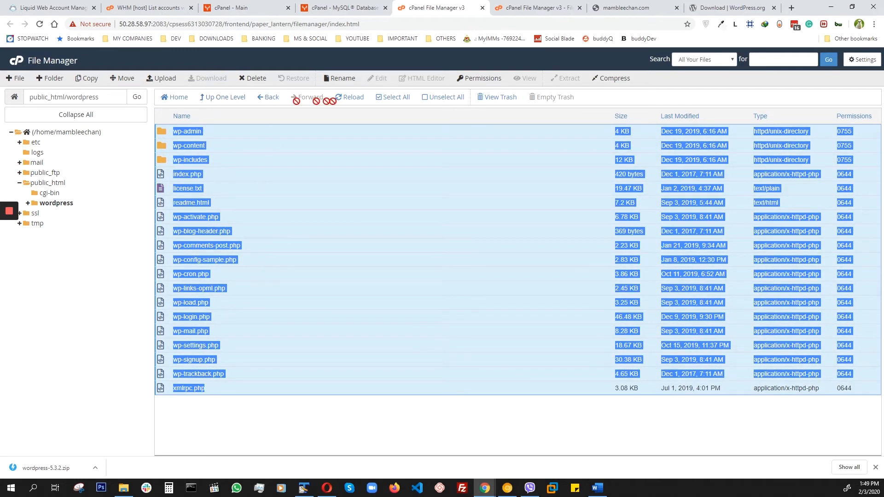
left_click(124, 79)
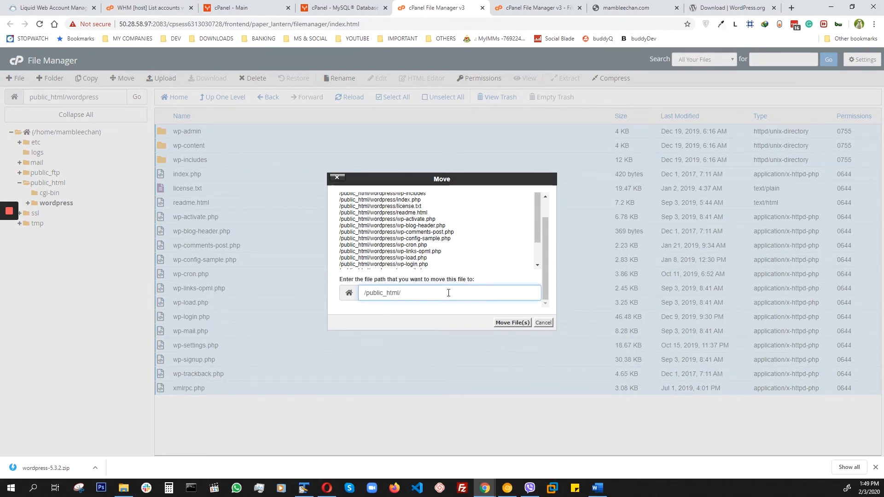
left_click(512, 323)
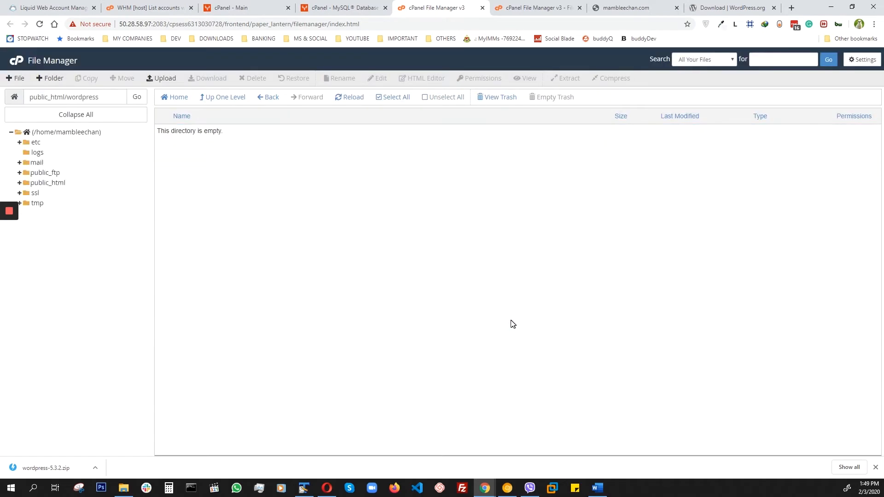
Return to public_html and delete the emptied wordpress folder.
left_click(219, 99)
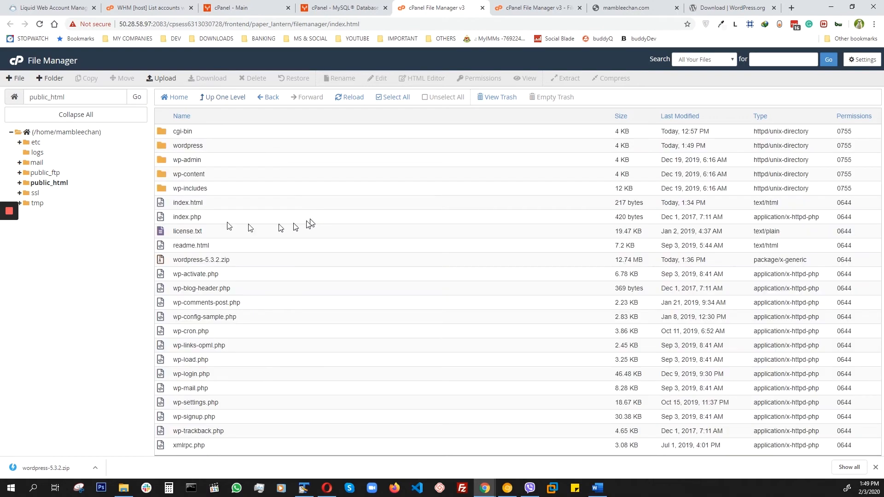
left_click(162, 148)
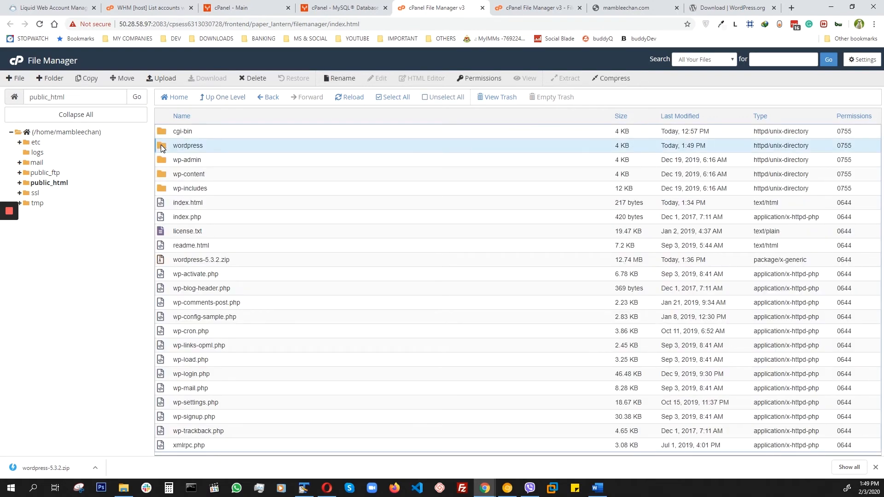
left_click(253, 79)
left_click(511, 281)
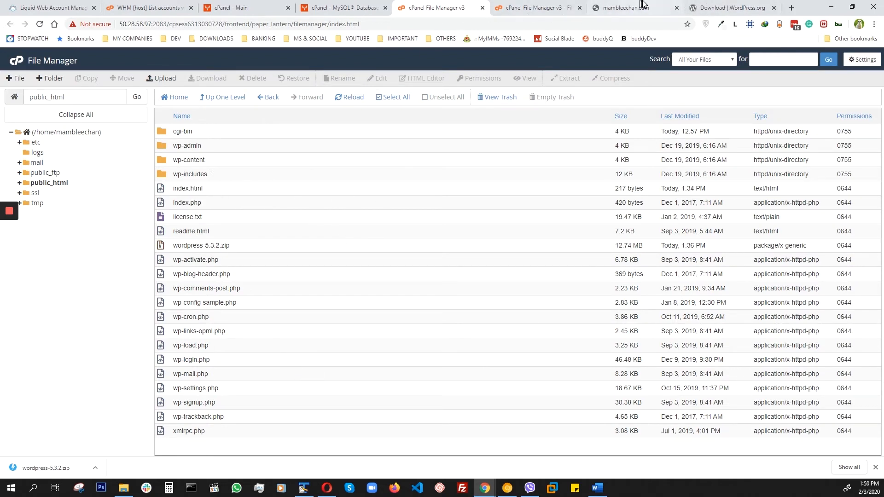
Reload mambleechan.com to check its home page, and delete index.html from public_html in the File Manager.
left_click(631, 10)
left_click(40, 24)
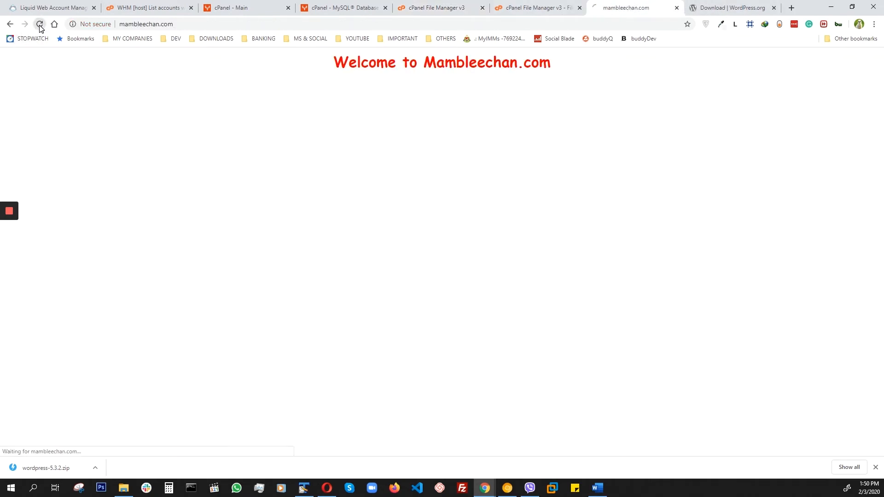
left_click(539, 10)
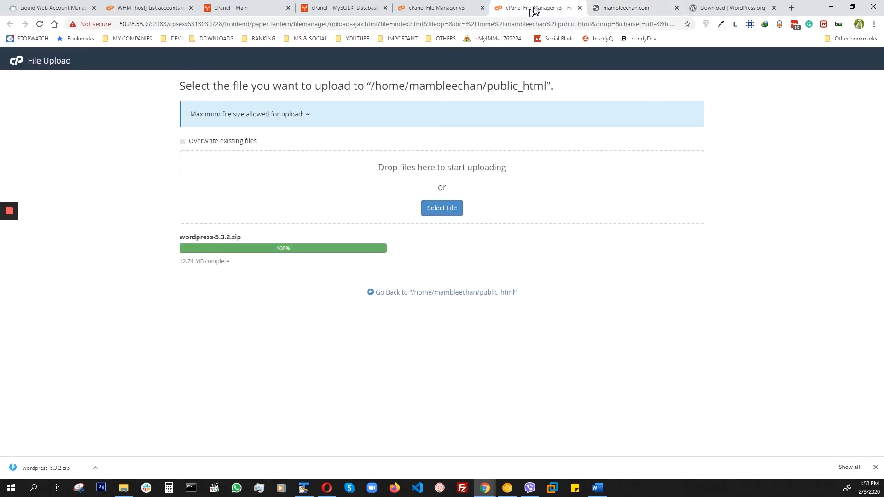
left_click(448, 10)
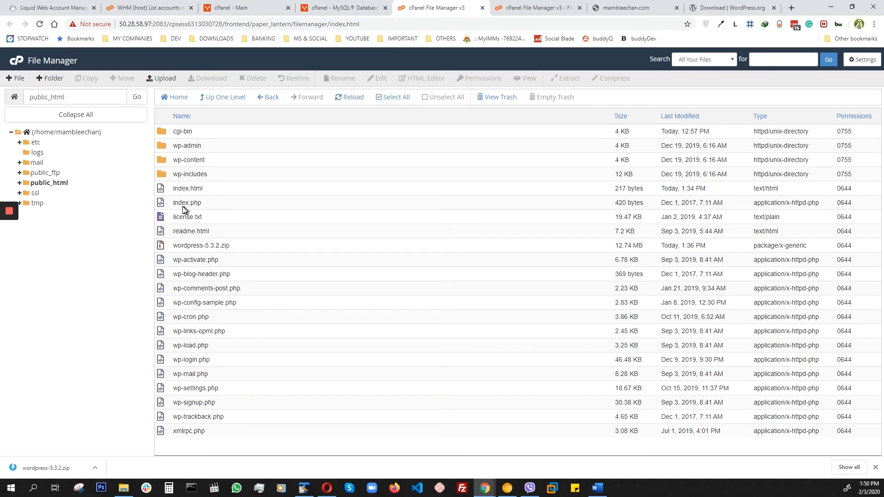
left_click(207, 190)
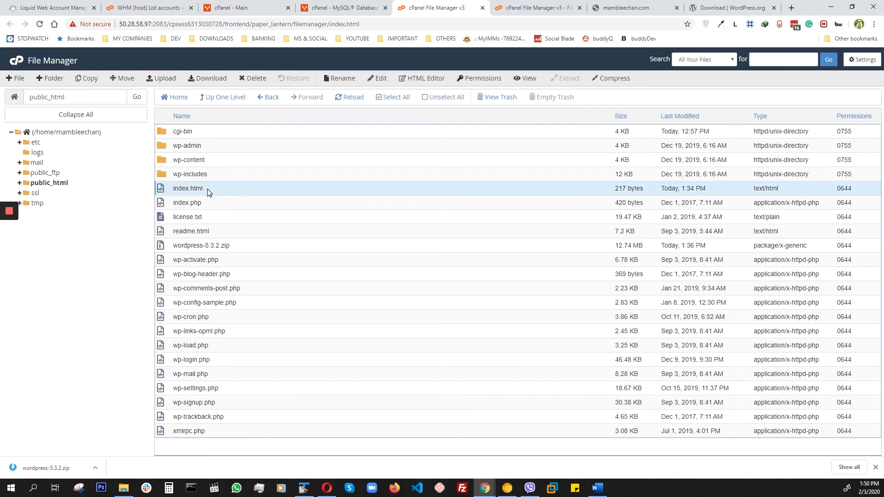
left_click(250, 77)
left_click(517, 282)
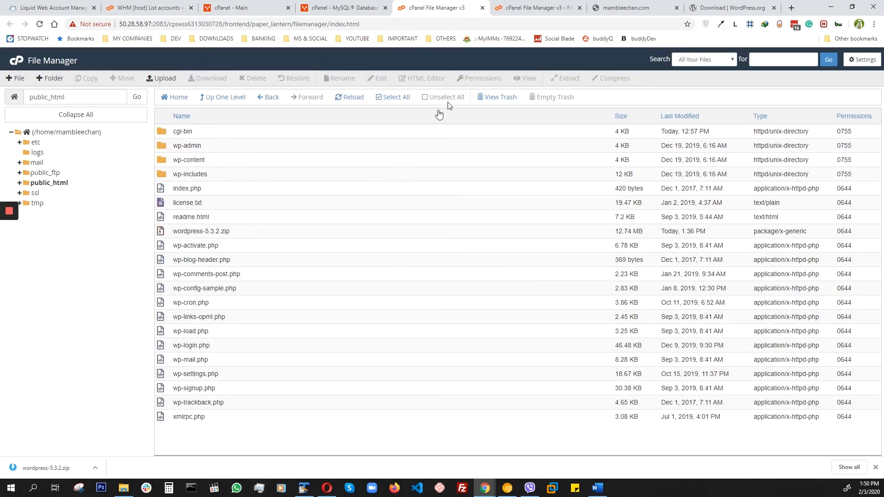
Reload mambleechan.com and start the WordPress setup in English (United States), proceeding to the database connection form.
left_click(627, 8)
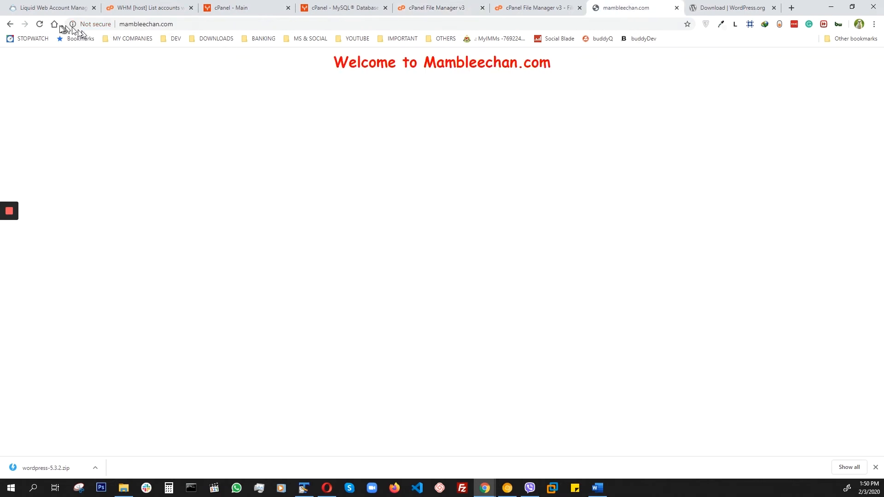
left_click(40, 24)
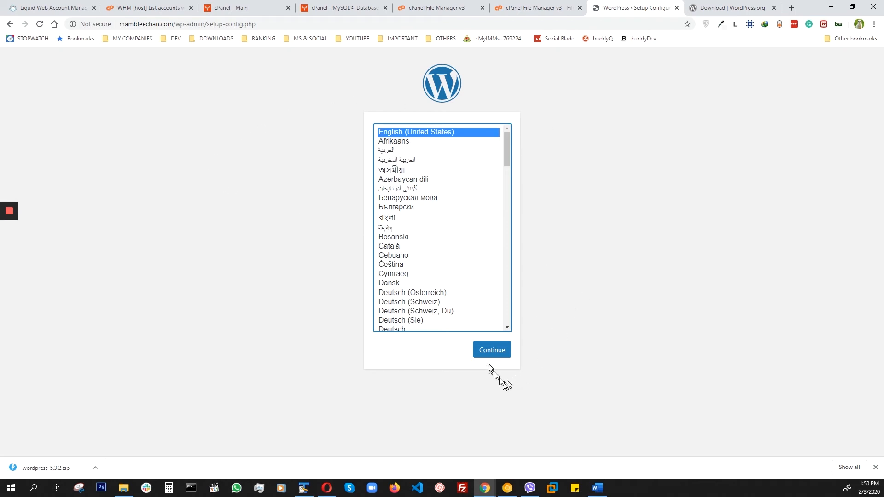
left_click(491, 351)
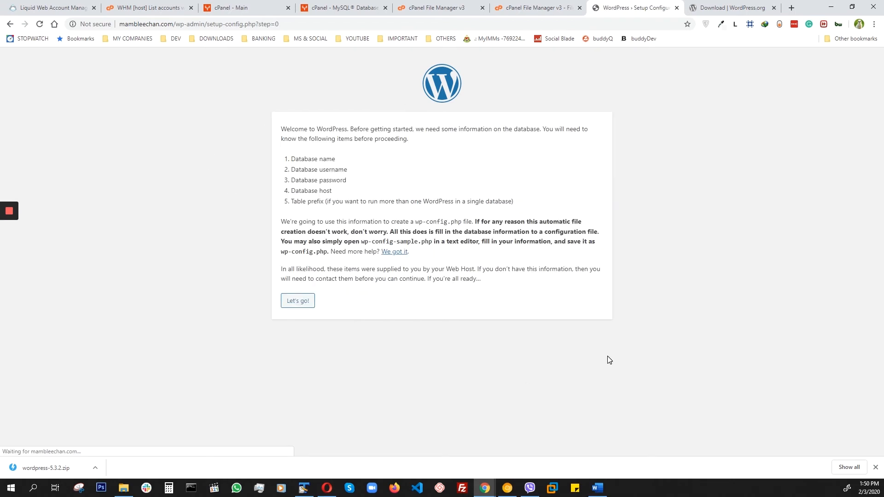
left_click(298, 302)
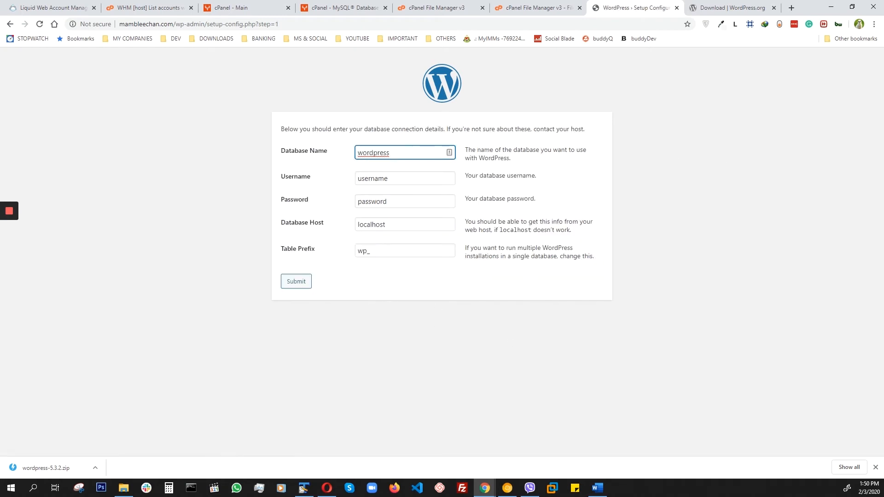
Set the Database Name to mambleec_main_db and the Username to mambleec_moose, using the values from the TextPad note.
left_click_drag(883, 74, 883, 109)
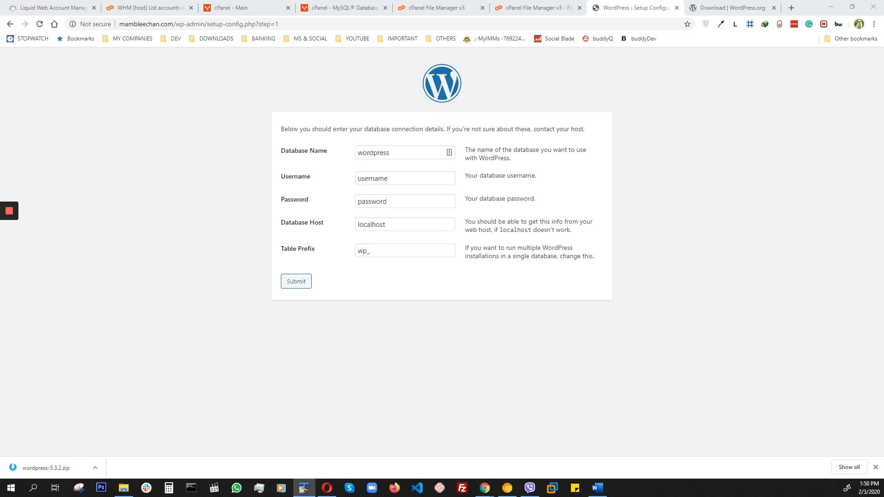
left_click(397, 180)
left_click_drag(394, 152, 355, 155)
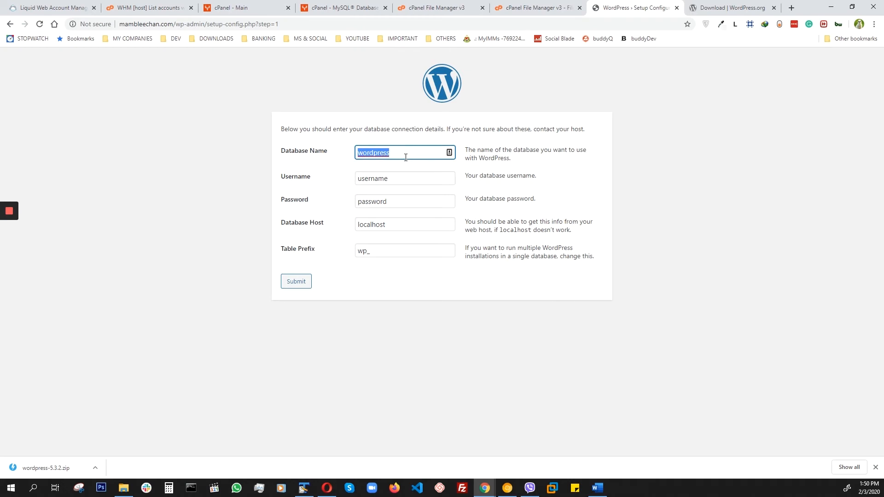
type("mambleec_main_db")
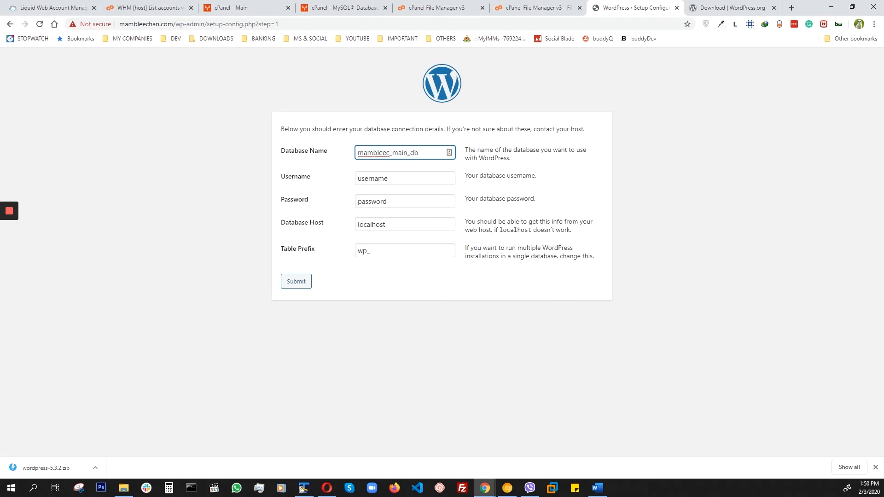
key("alt+Tab")
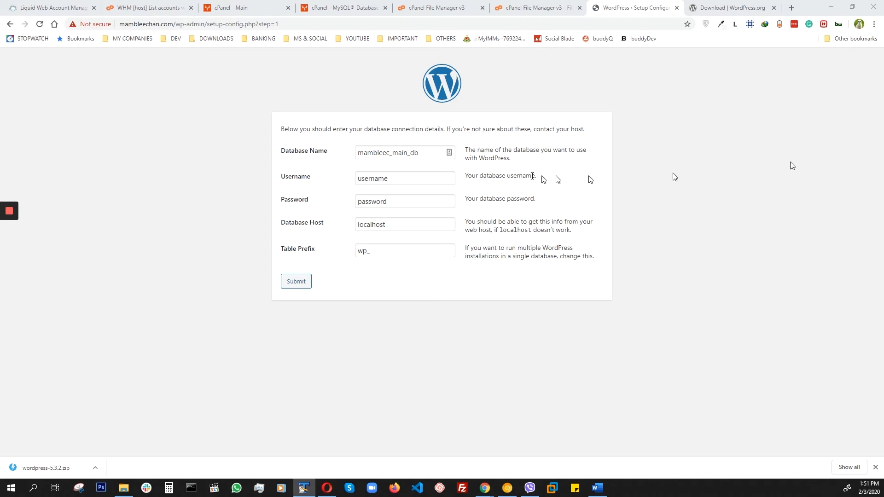
left_click_drag(394, 178, 344, 181)
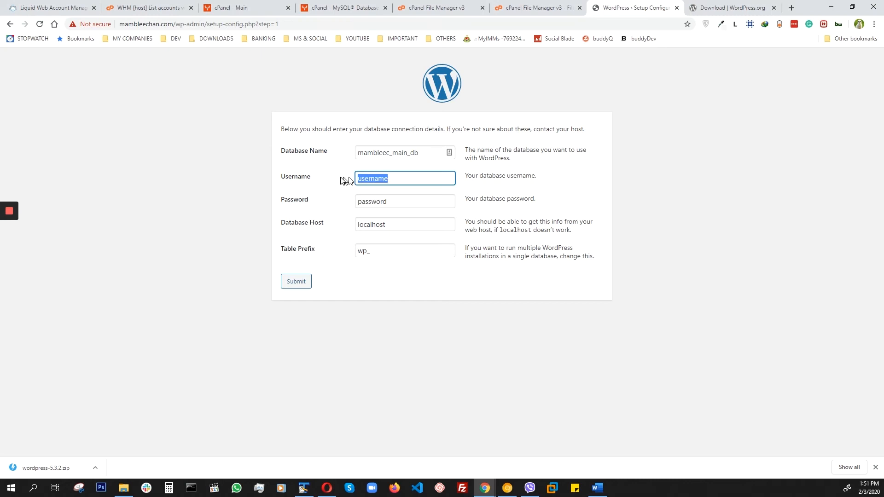
right_click(380, 179)
left_click(396, 219)
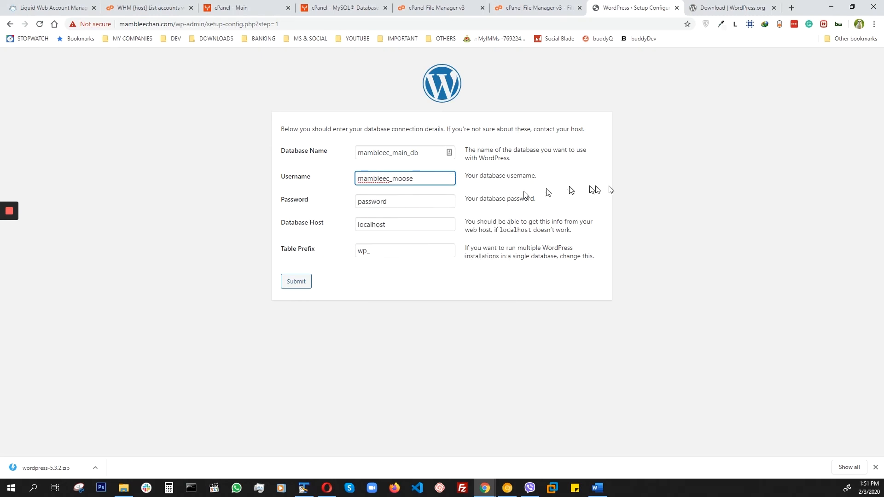
Paste the database user's password from the TextPad note into the Password field and submit the connection details.
key("alt+Tab")
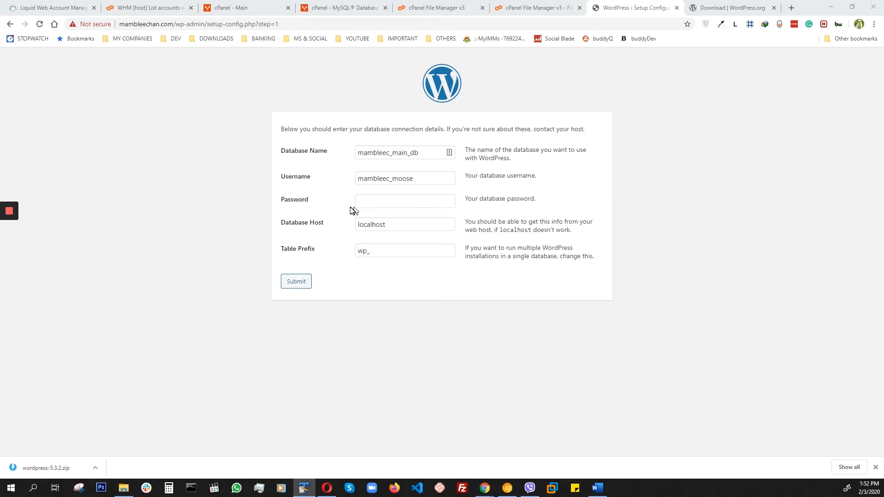
left_click(366, 201)
right_click(371, 201)
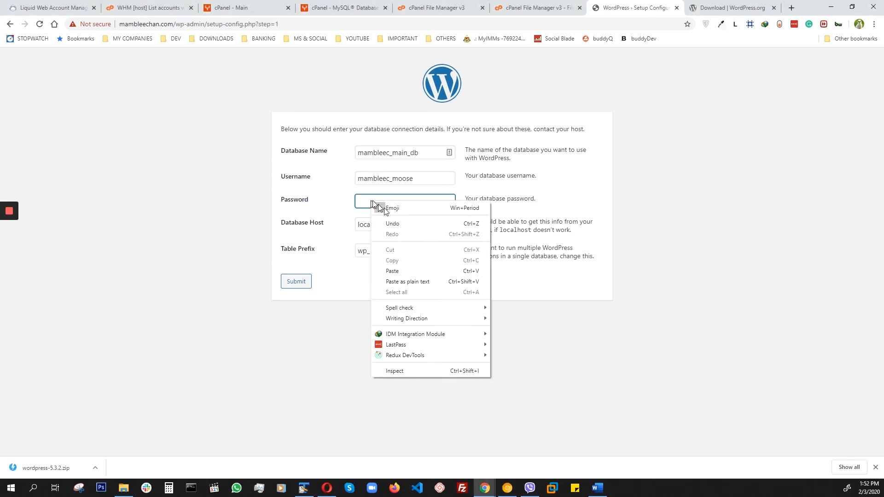
left_click(400, 271)
left_click(292, 282)
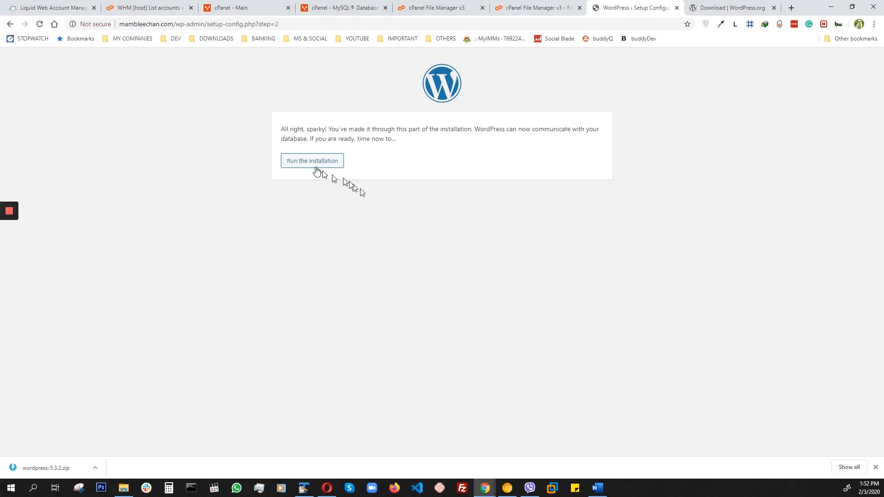
Run the installation and set the Site Title to Test WP Site and the Username to wpadmin.
left_click(310, 163)
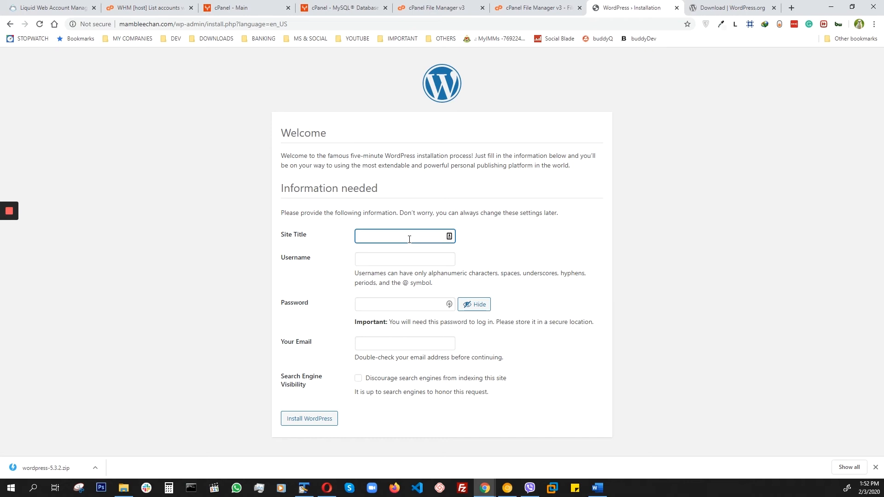
type("Test WP Site")
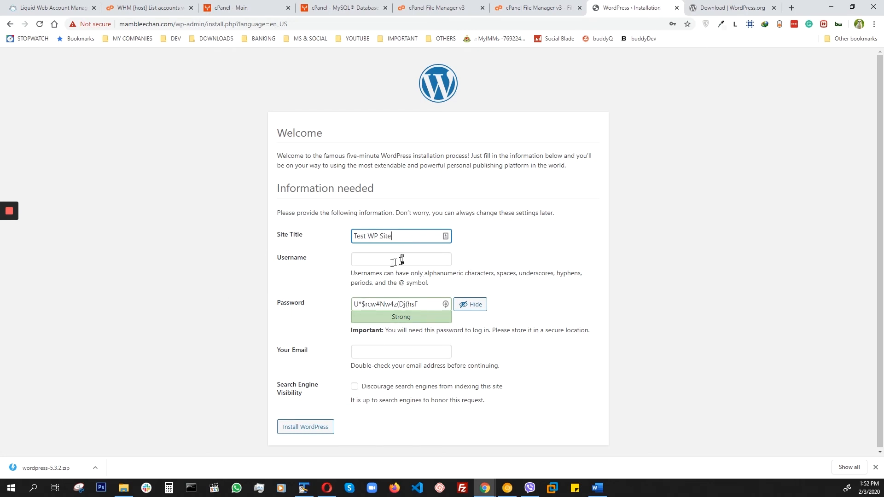
left_click(402, 258)
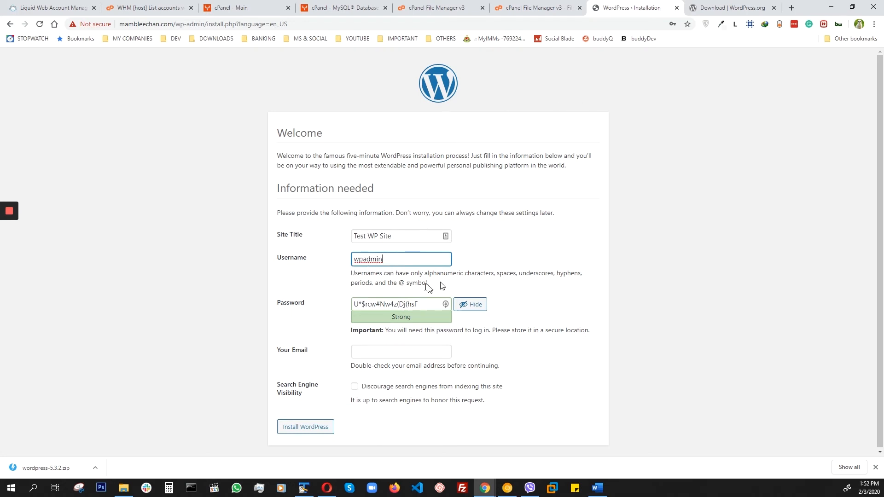
Replace the suggested administrator password with the password copied from the TextPad note.
left_click_drag(432, 306, 337, 303)
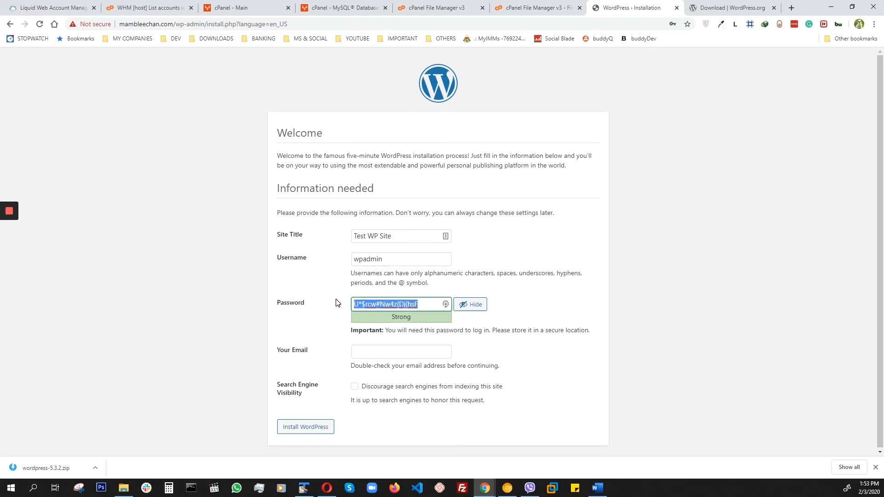
key("BackSpace")
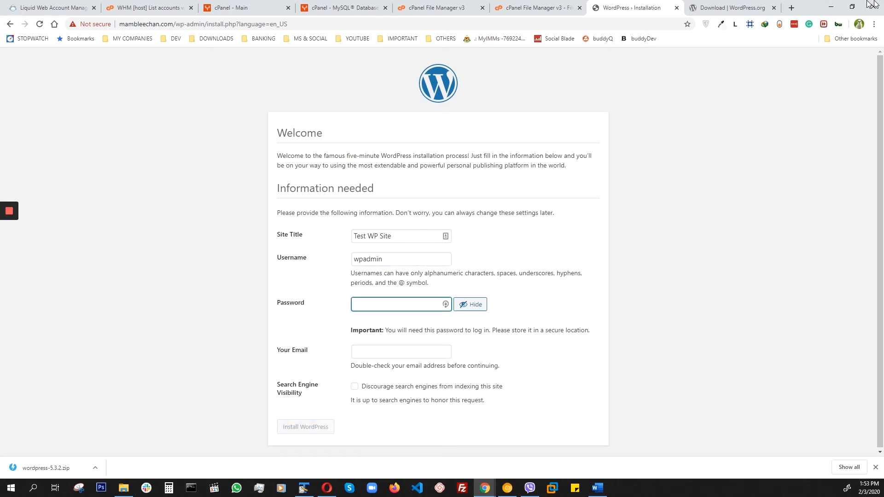
key("alt+Tab")
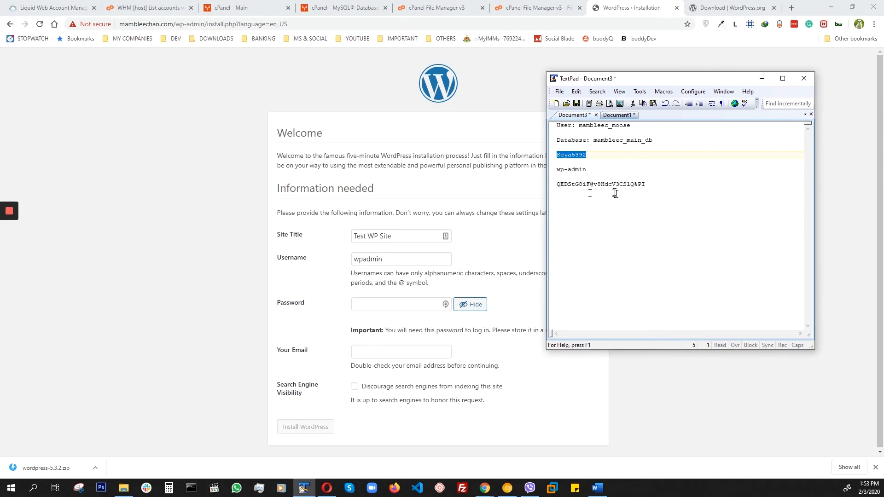
left_click_drag(651, 185, 557, 184)
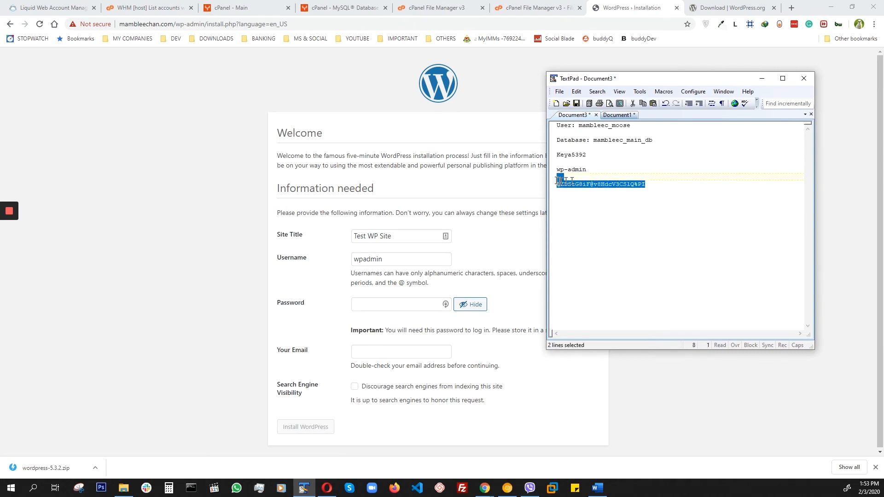
right_click(584, 186)
left_click(609, 215)
key("alt+Tab")
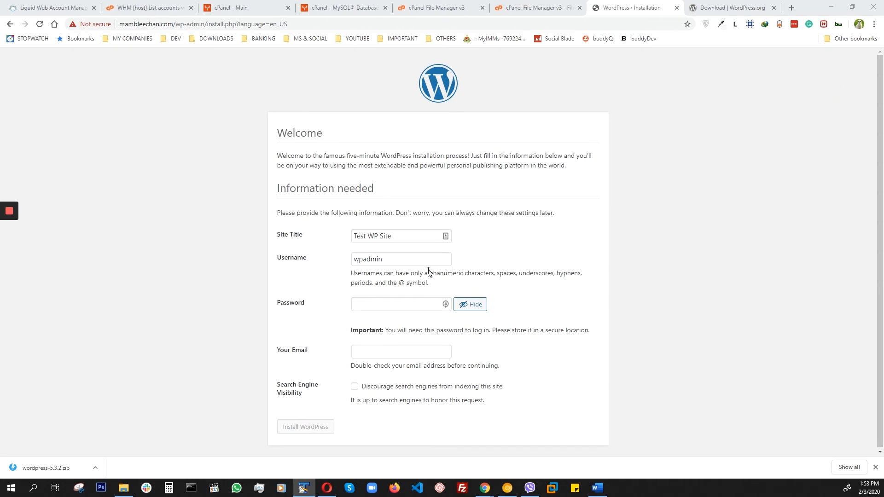
left_click(375, 304)
right_click(375, 304)
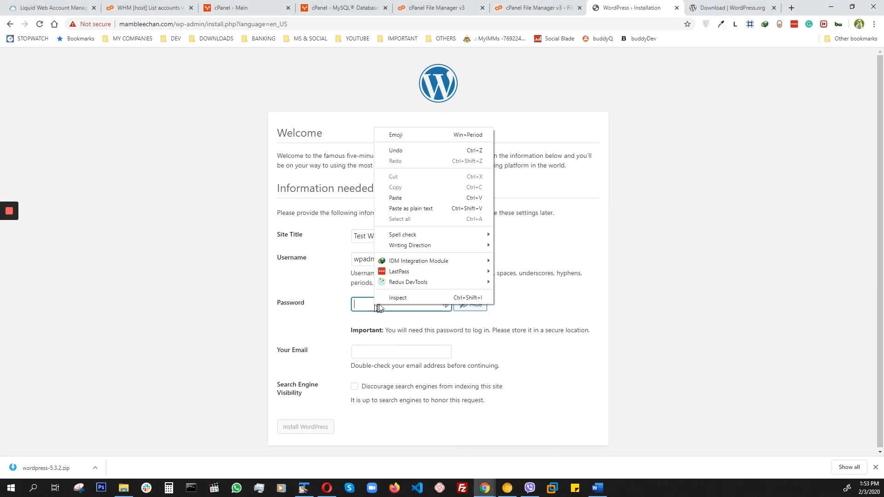
left_click(397, 198)
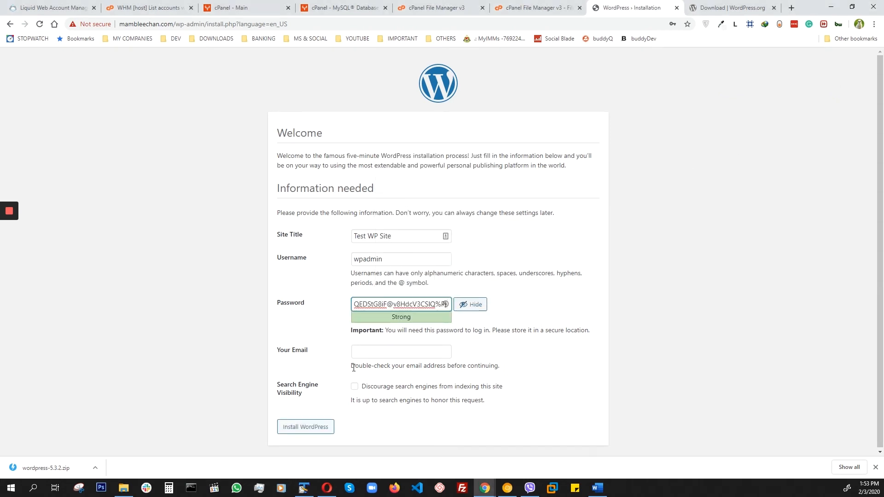
Fill in the administrator's email address and discourage search engines from indexing the site.
left_click(376, 352)
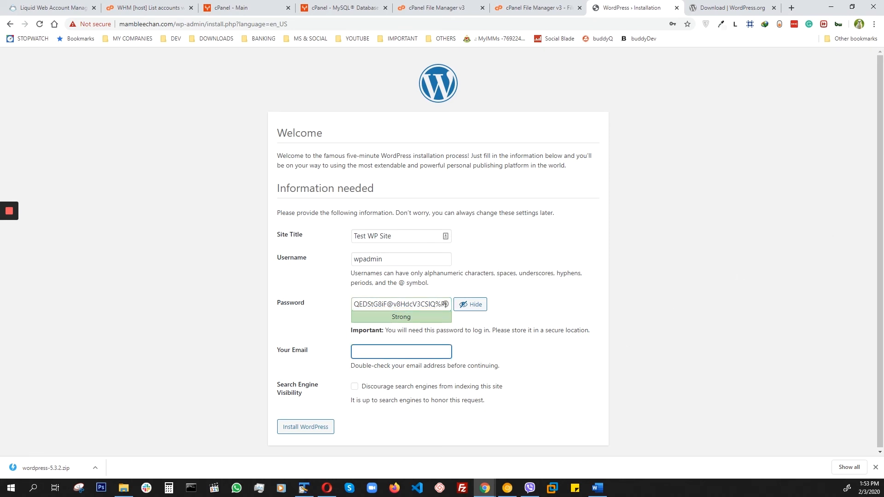
key("alt+Tab")
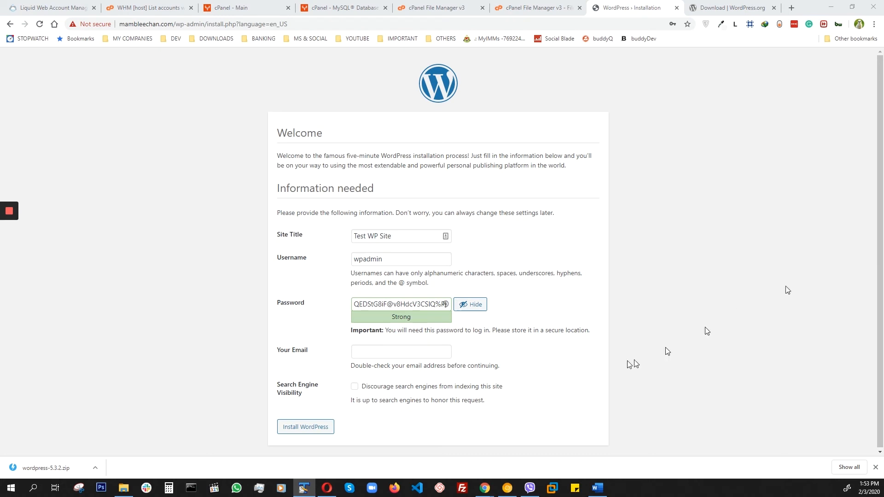
left_click(383, 351)
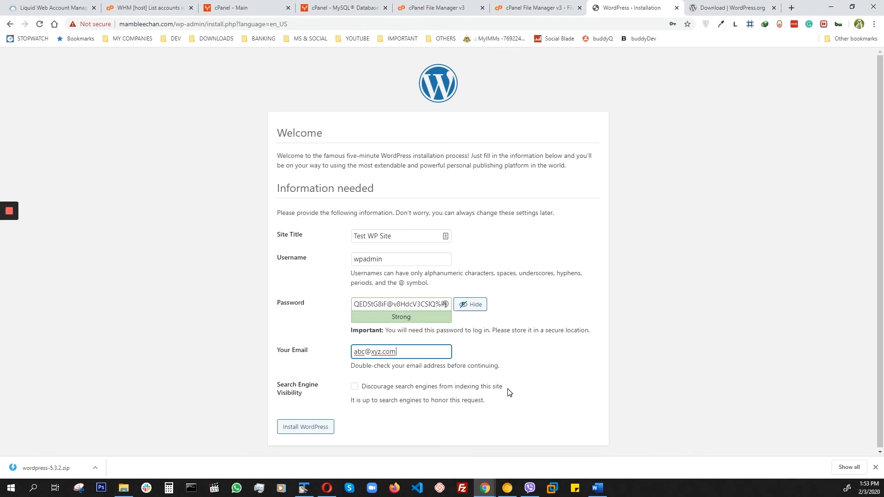
left_click(355, 388)
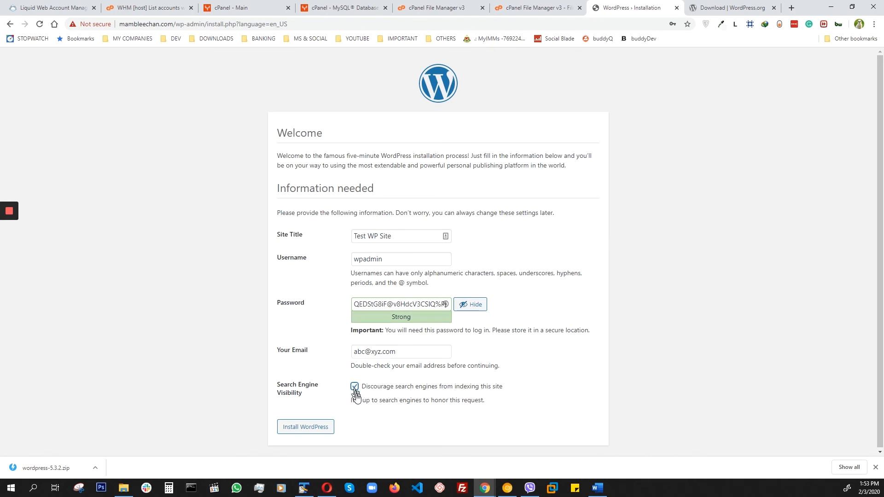
Install WordPress, saving the wpadmin credentials in the browser, and proceed to the login page.
left_click(299, 429)
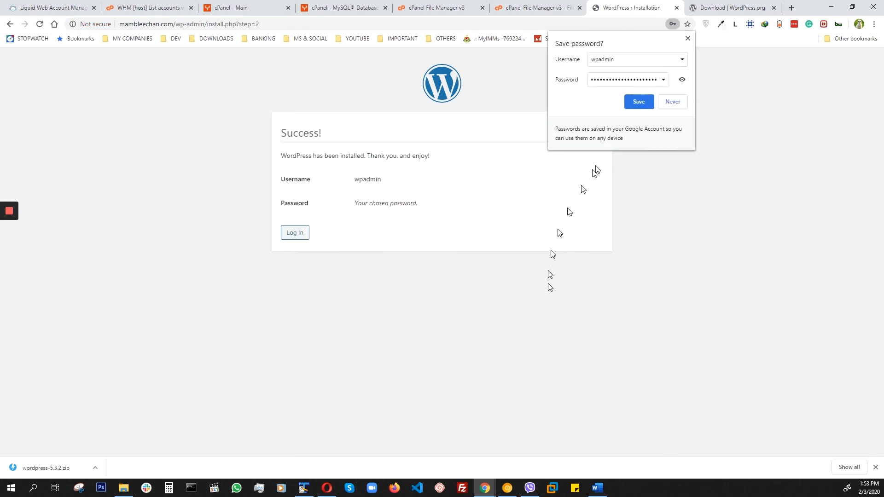
left_click(638, 102)
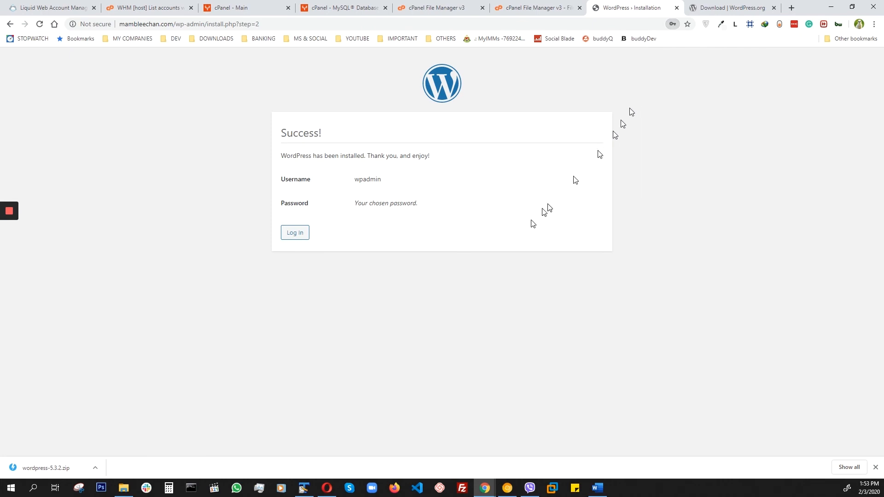
left_click(294, 232)
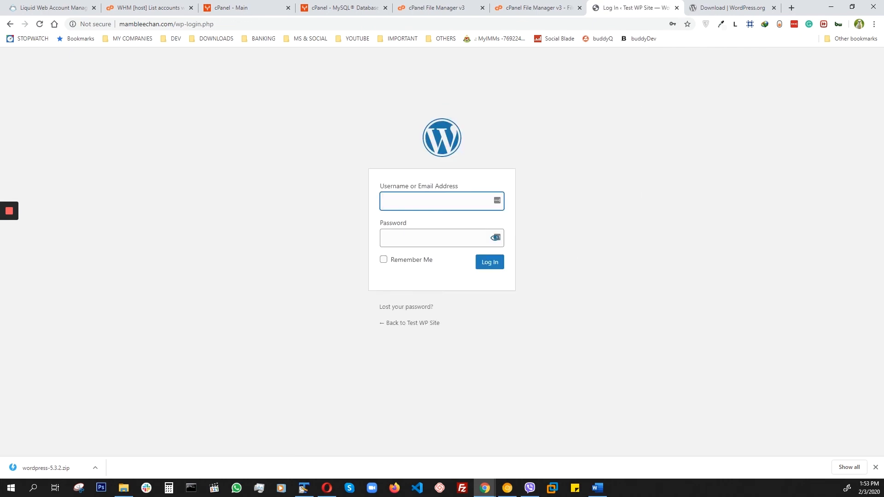
Paste the username wpadmin from the TextPad note into the login form.
key("alt+Tab")
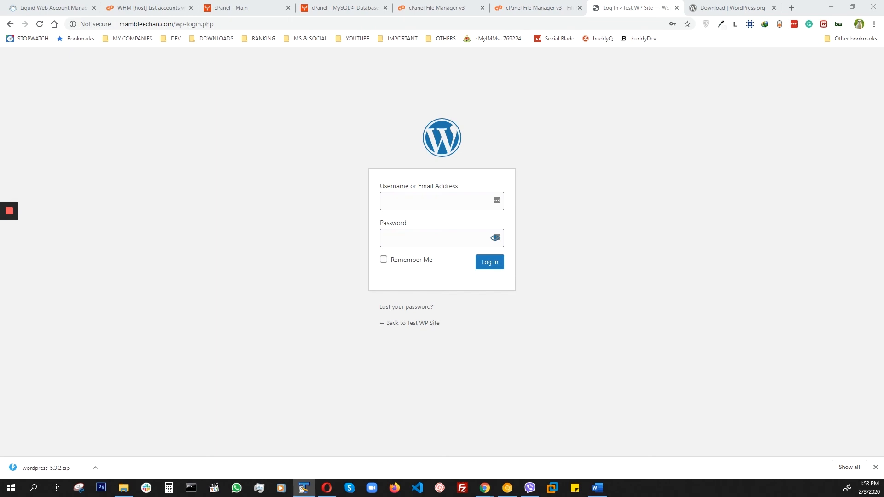
left_click_drag(883, 74, 711, 72)
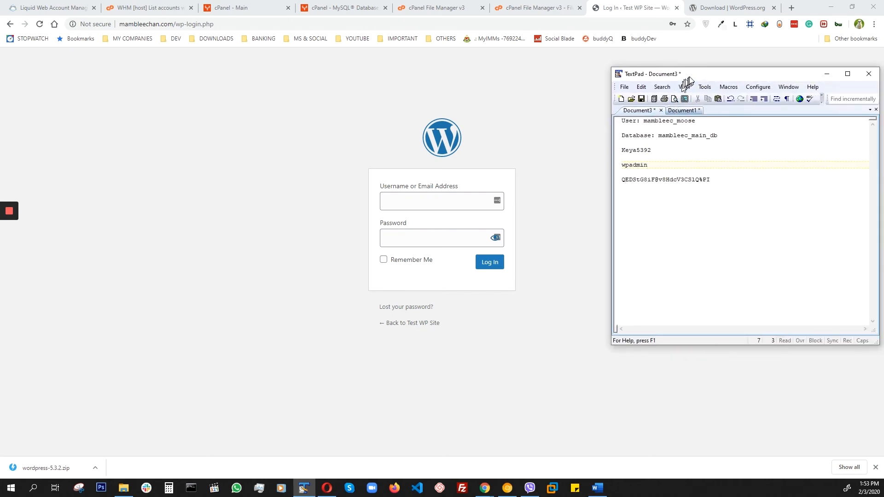
left_click_drag(685, 75, 883, 76)
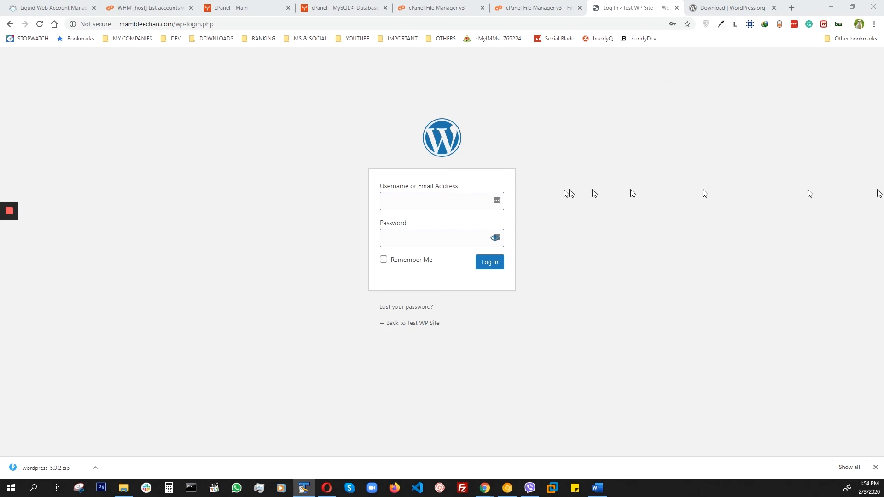
left_click(430, 203)
right_click(430, 205)
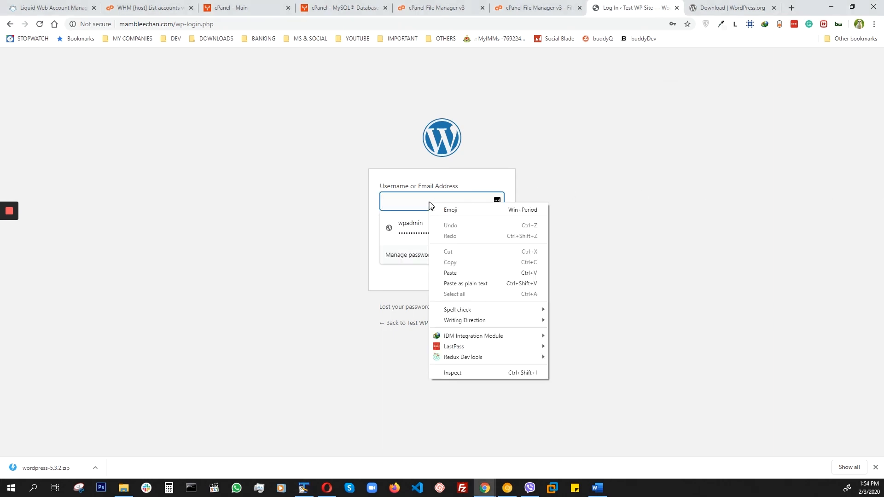
left_click(463, 273)
left_click(395, 278)
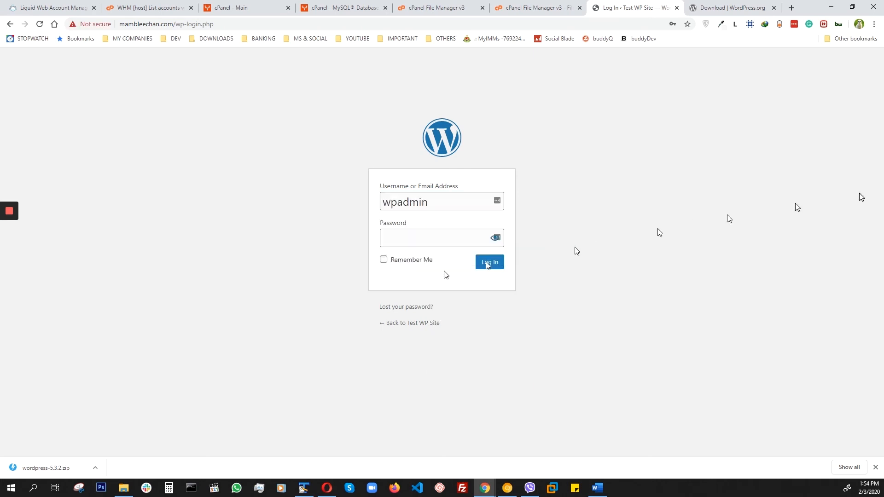
Paste the administrator password from the TextPad note into the login form's Password field.
key("alt+Tab")
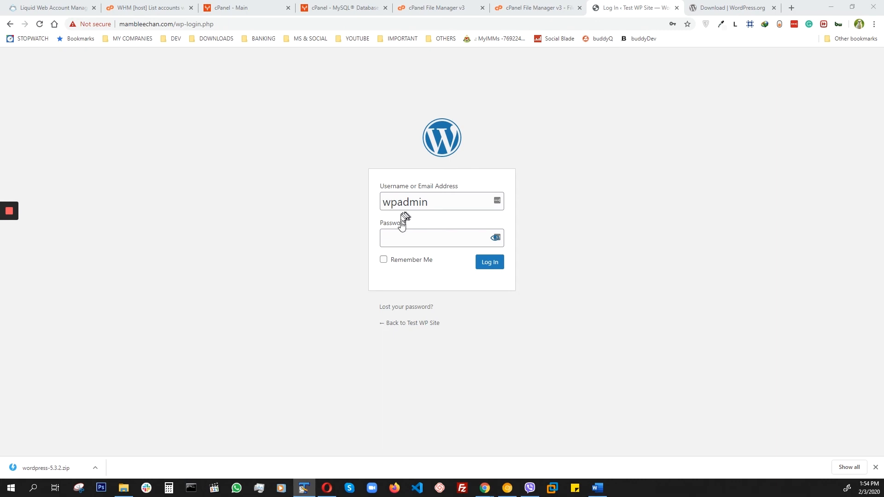
left_click(405, 238)
right_click(404, 238)
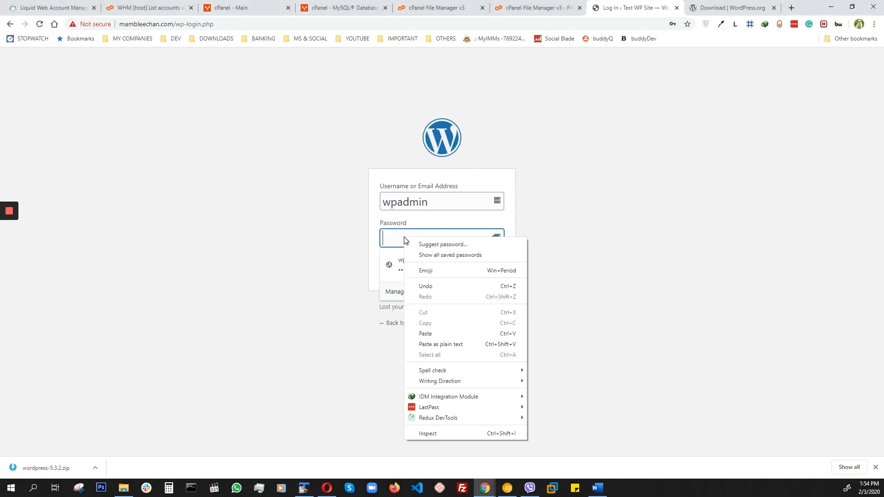
left_click(430, 333)
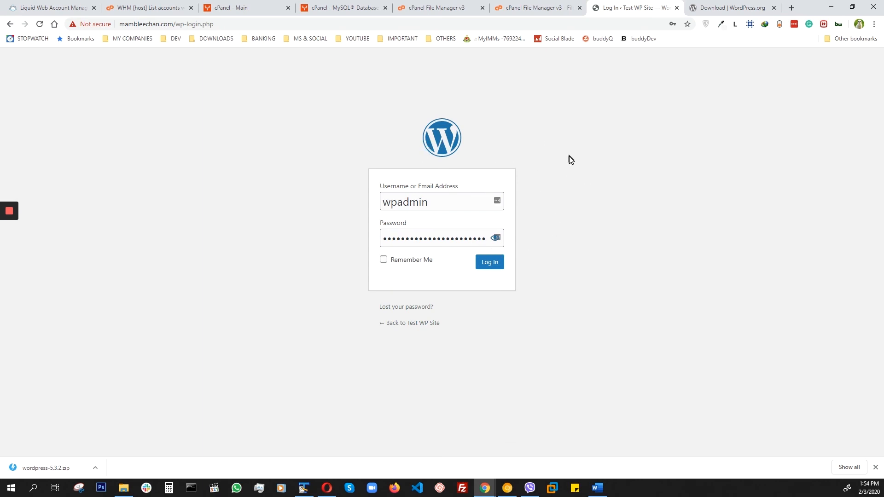
left_click(439, 204)
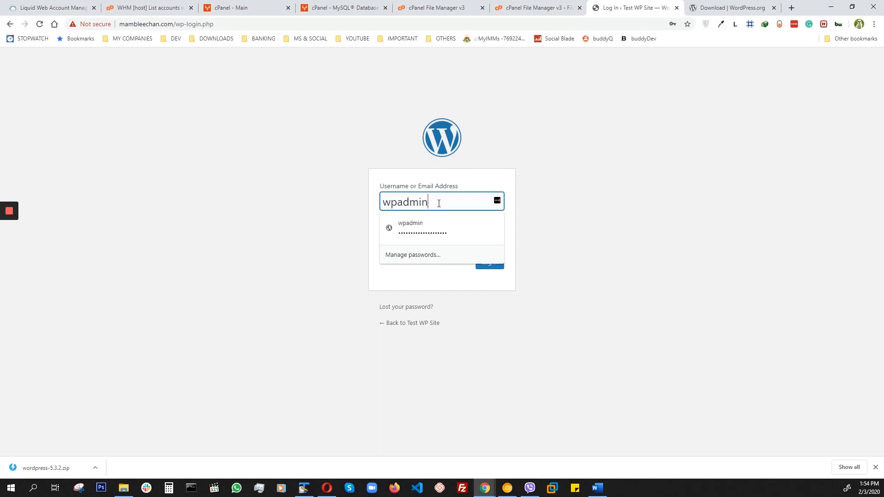
left_click_drag(439, 202, 385, 201)
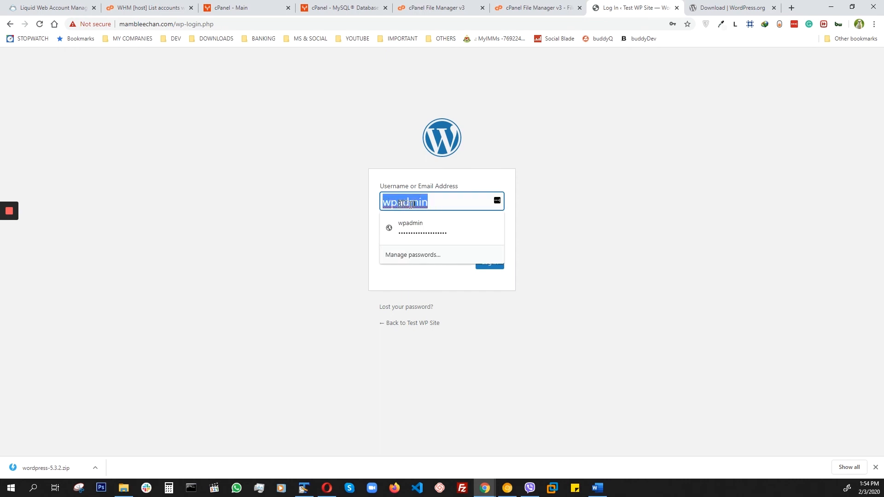
left_click(437, 207)
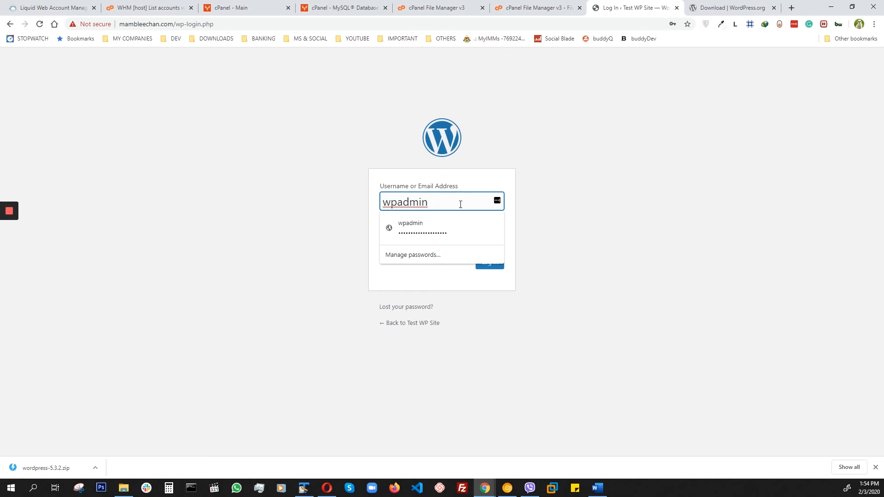
left_click(614, 182)
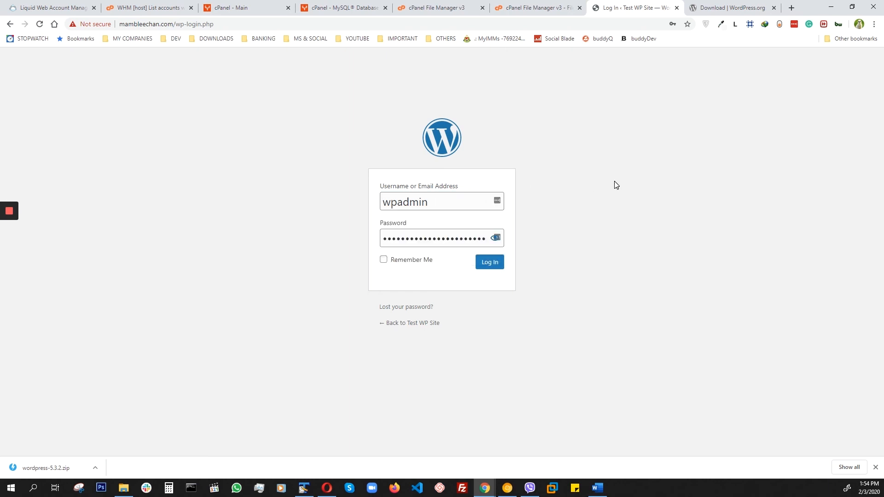
double_click(431, 202)
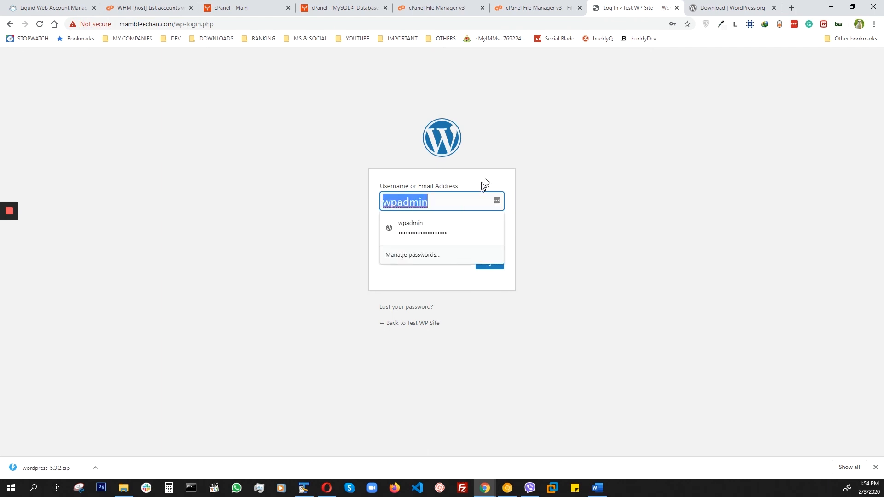
left_click(568, 169)
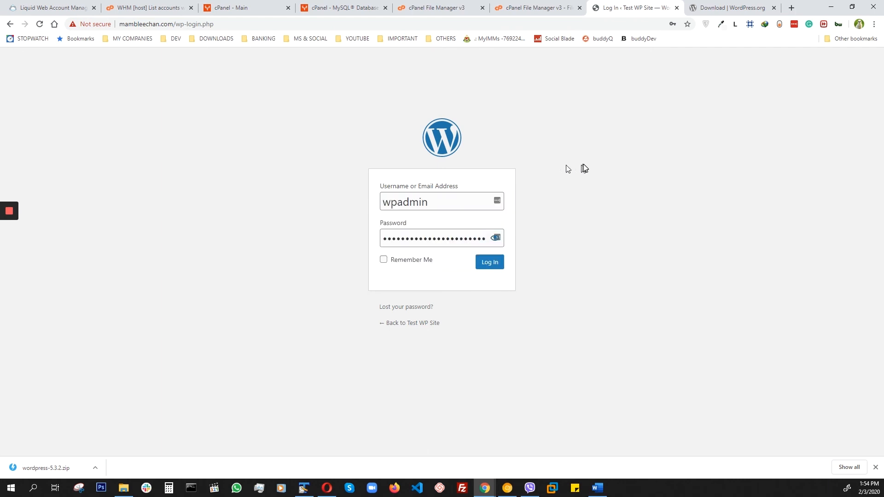
Log in to the WordPress dashboard of Test WP Site with the entered credentials.
left_click(490, 266)
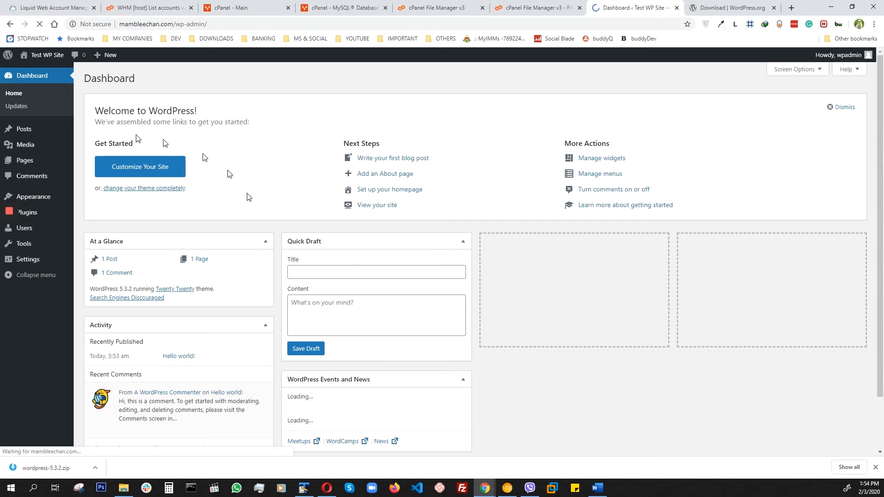
Look over the WordPress dashboard and add the wpadmin login for mambleechan.com to LastPass.
scroll(192, 212, "down", 3)
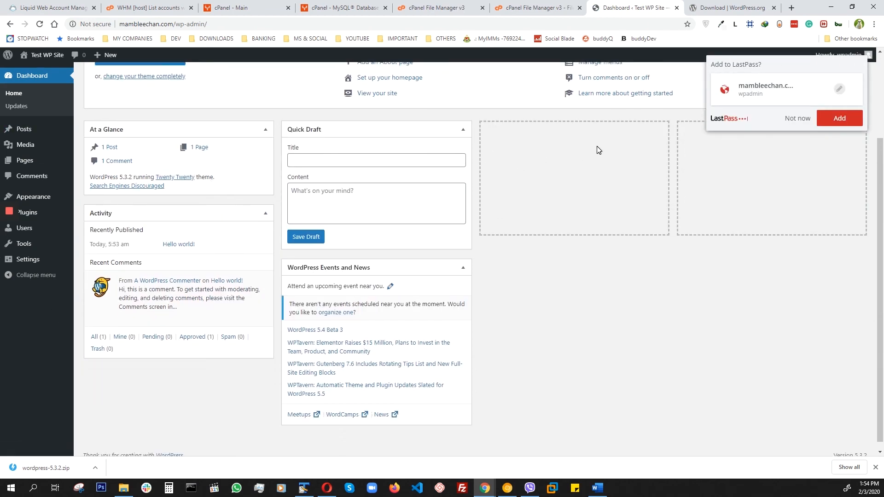
scroll(597, 150, "up", 2)
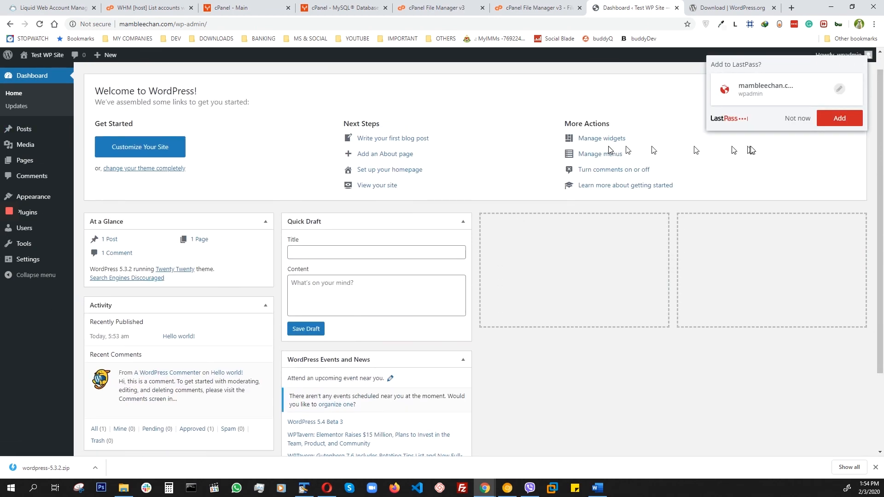
left_click(838, 120)
scroll(115, 166, "down", 2)
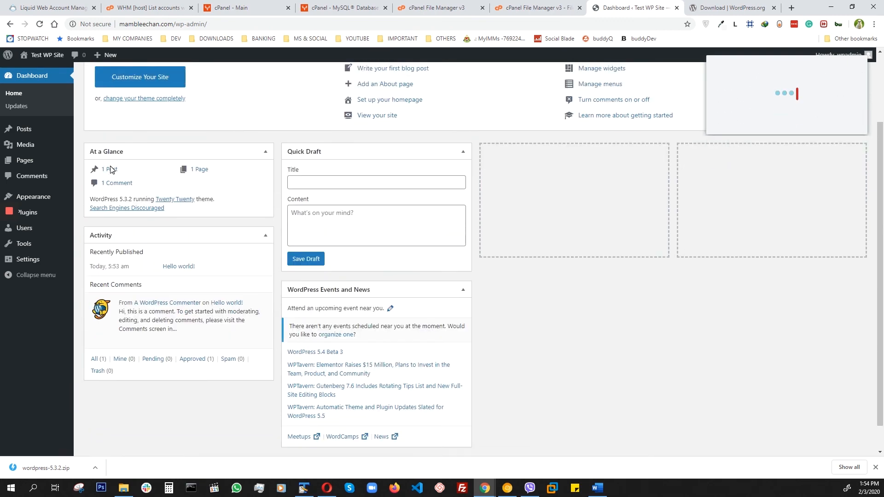
scroll(111, 170, "up", 2)
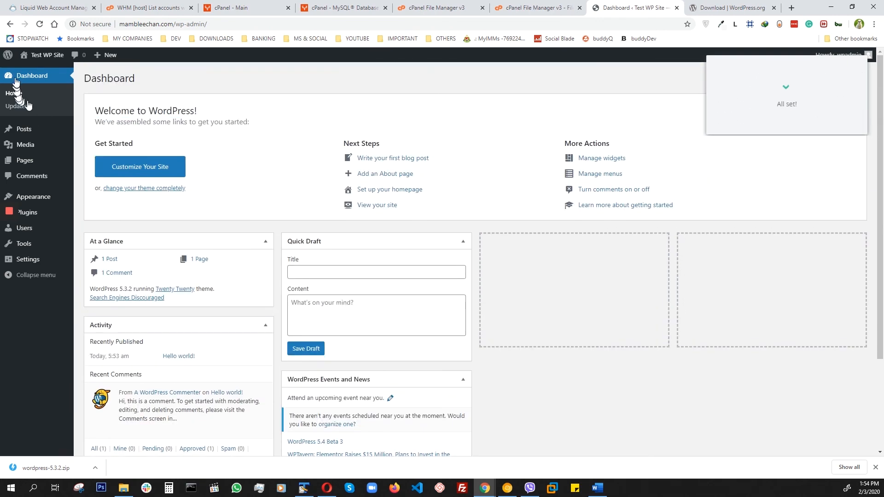
Open the public front page of Test WP Site in a new browser tab and switch to it.
mouse_move(41, 56)
right_click(33, 71)
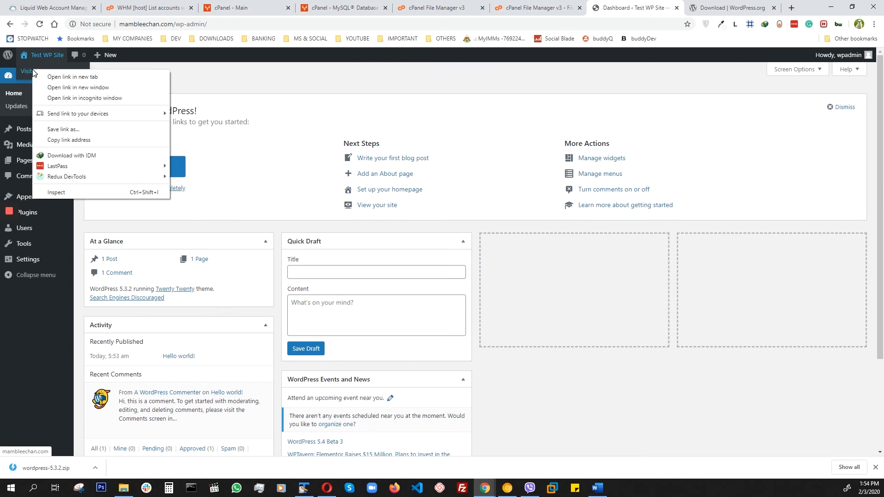
left_click(53, 77)
left_click(638, 11)
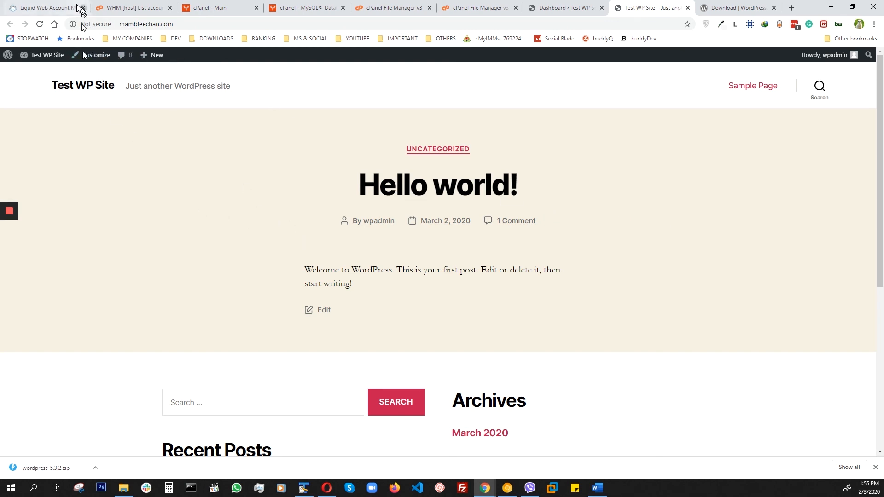
Review the open Liquid Web, WHM, cPanel, file upload, File Manager, MySQL Databases and WordPress dashboard pages, ending on the site's front page.
left_click(42, 8)
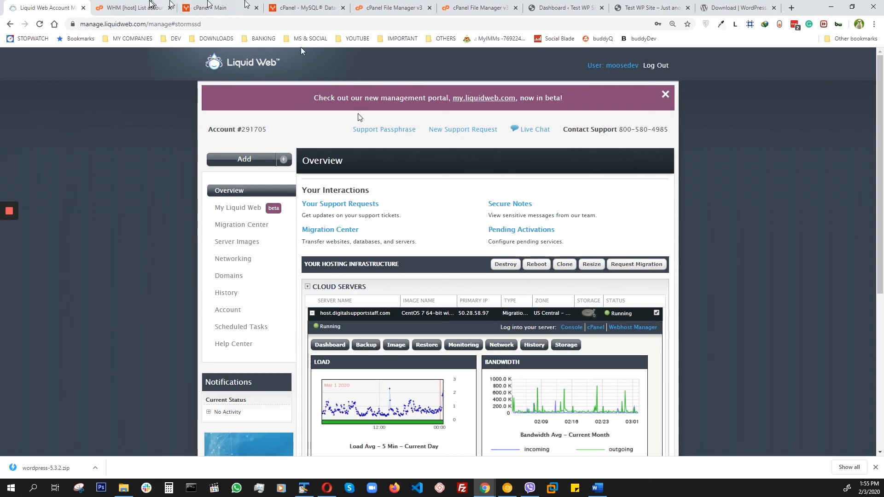
left_click(131, 10)
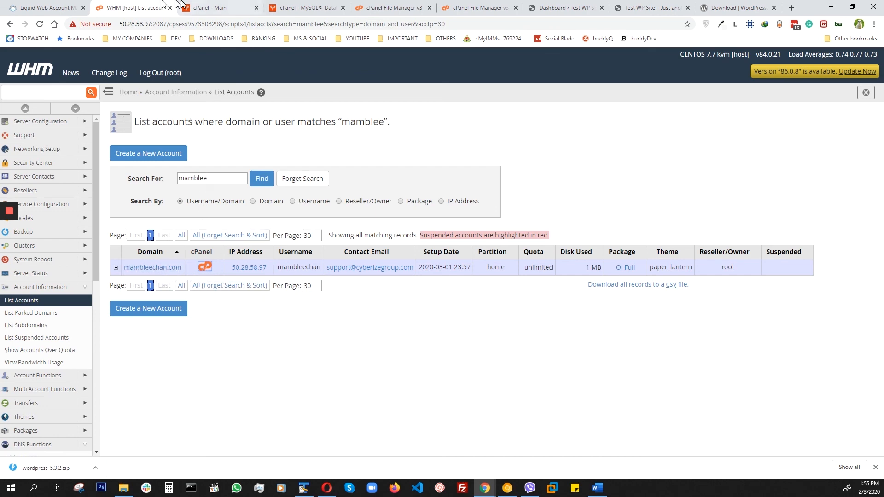
left_click(218, 9)
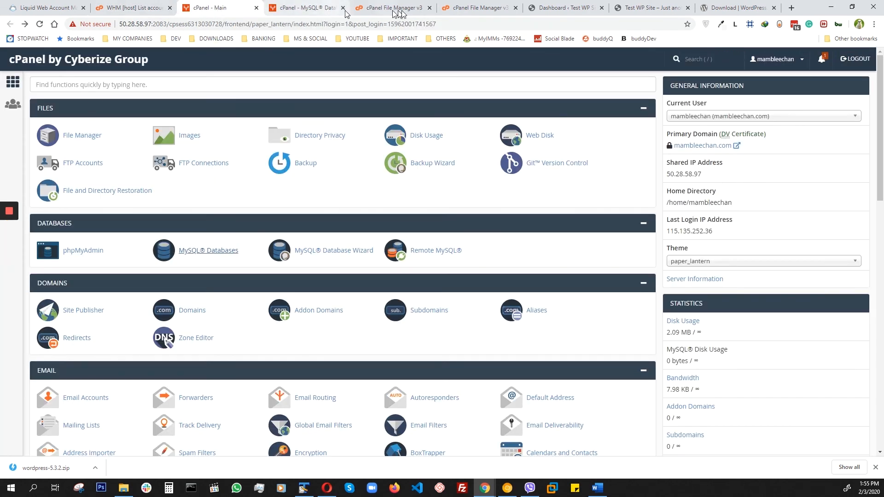
left_click(474, 9)
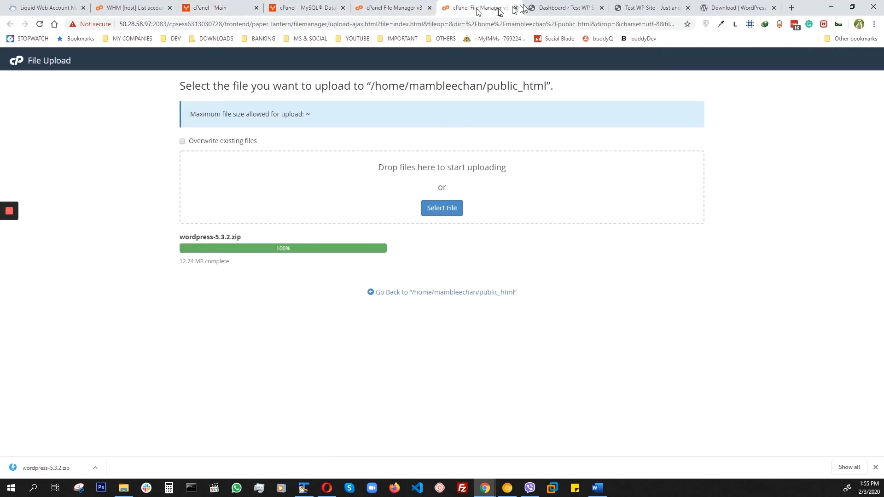
left_click(385, 13)
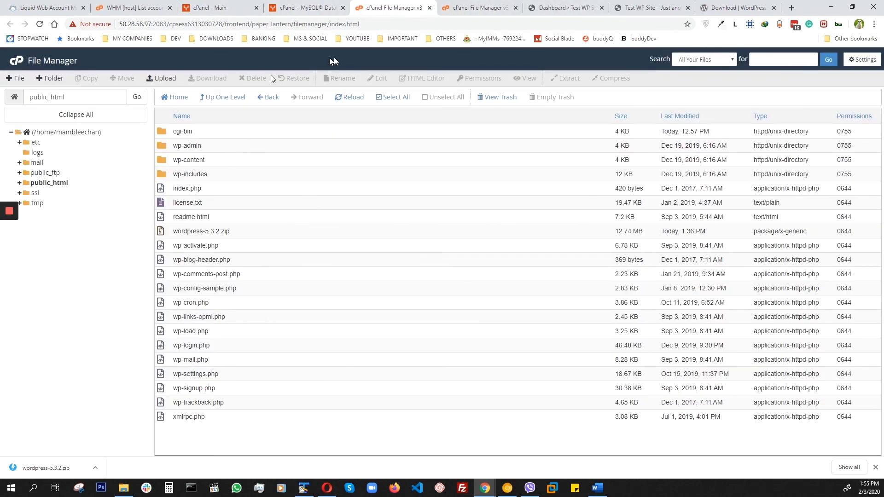
left_click(310, 10)
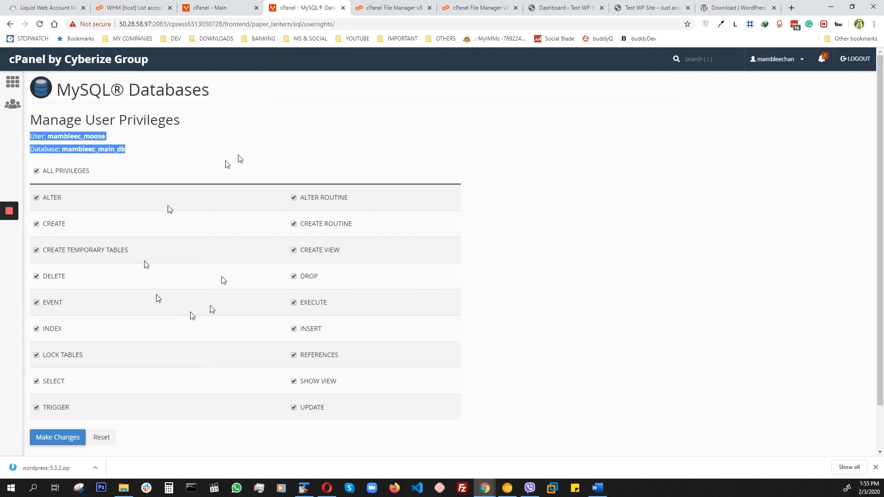
left_click(569, 9)
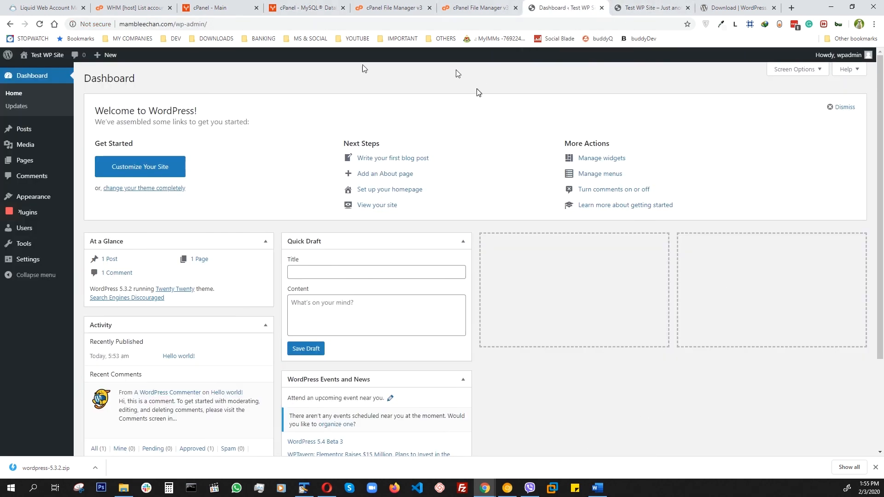
left_click(652, 9)
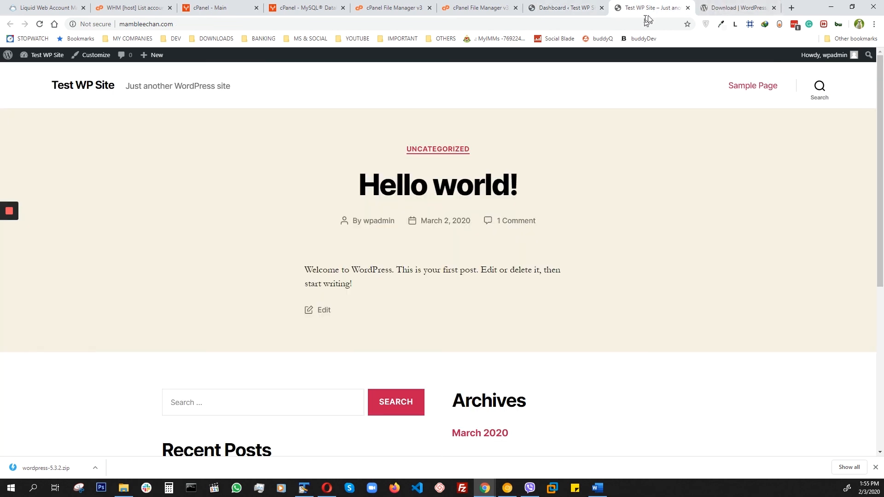